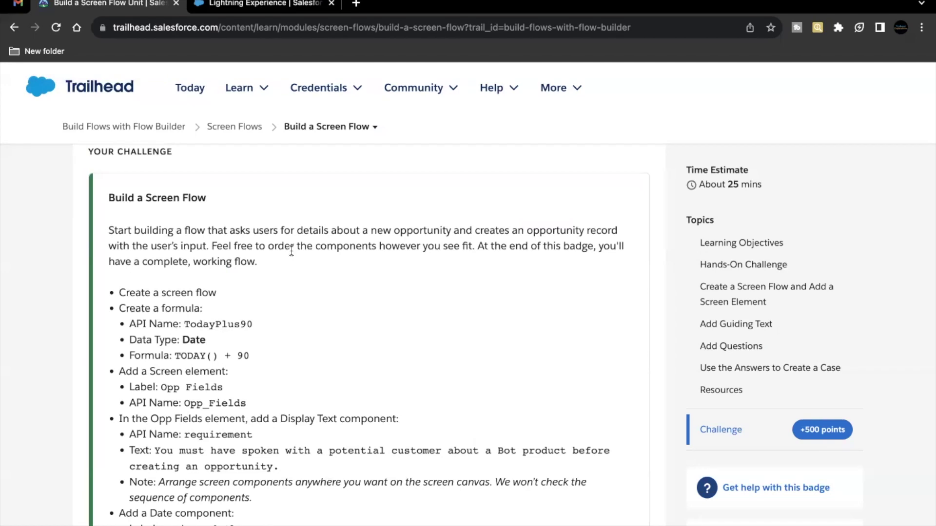
- Switch to Salesforce Setup and create a new Screen Flow from the Flows list
left_click(278, 7)
left_click(864, 81)
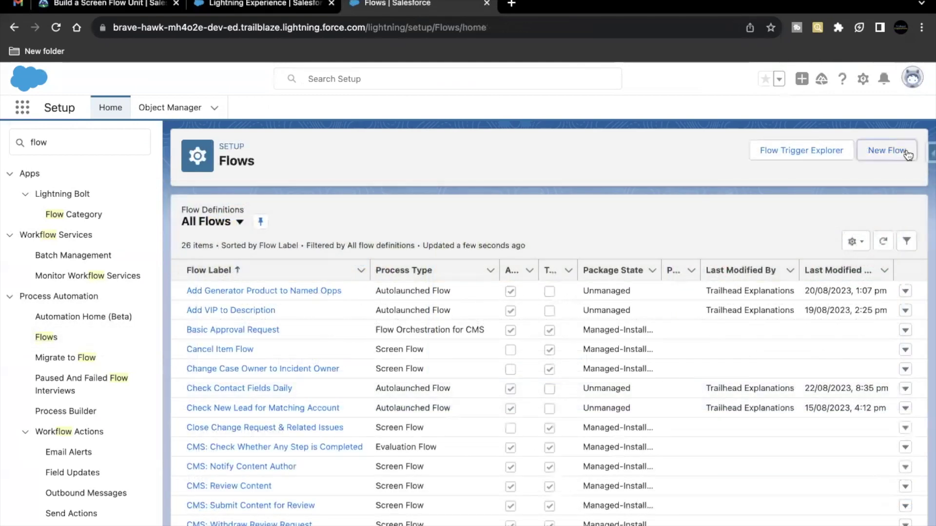
left_click(890, 150)
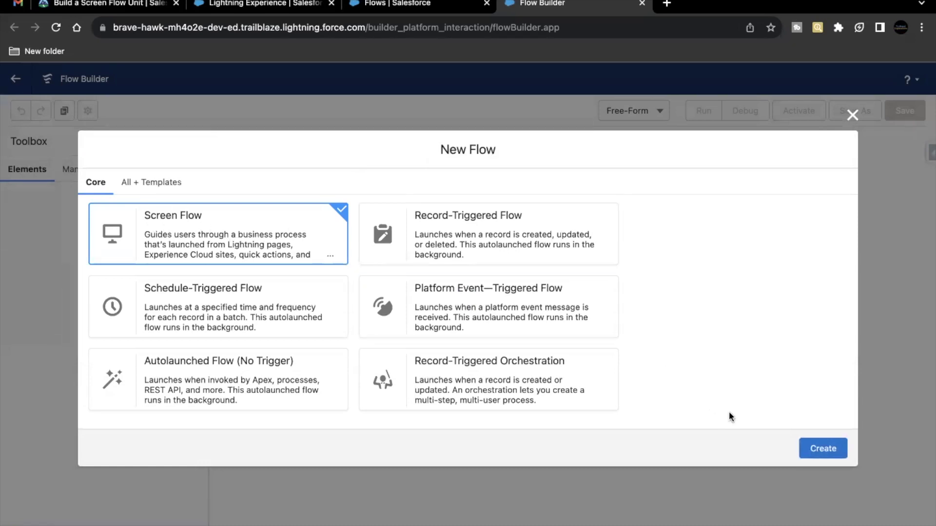
left_click(822, 449)
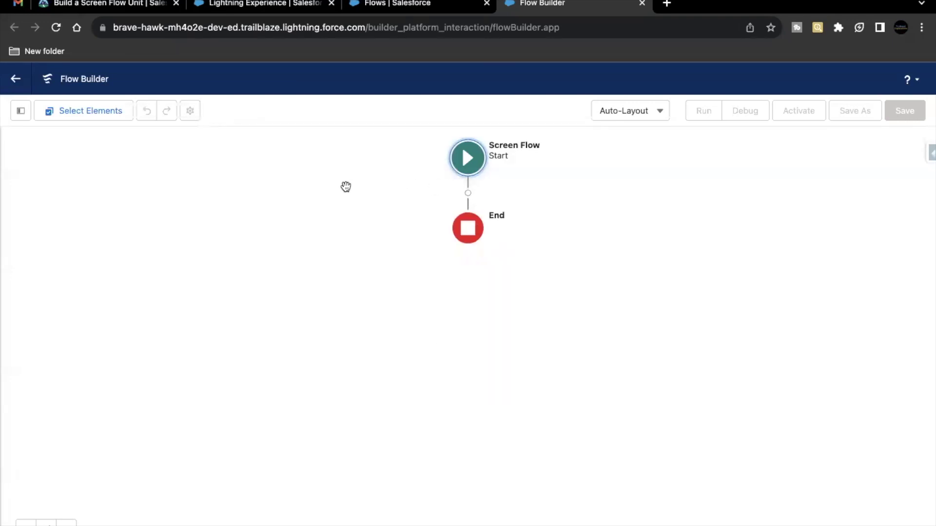
- Copy the formula name from the Trailhead challenge and start a new Formula resource in the flow with API name TodayPlus90
left_click(133, 6)
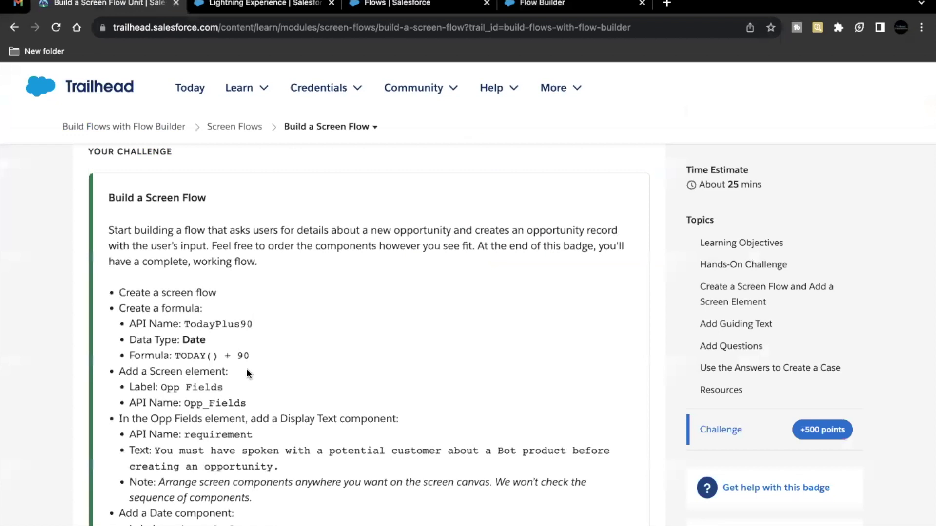
double_click(209, 322)
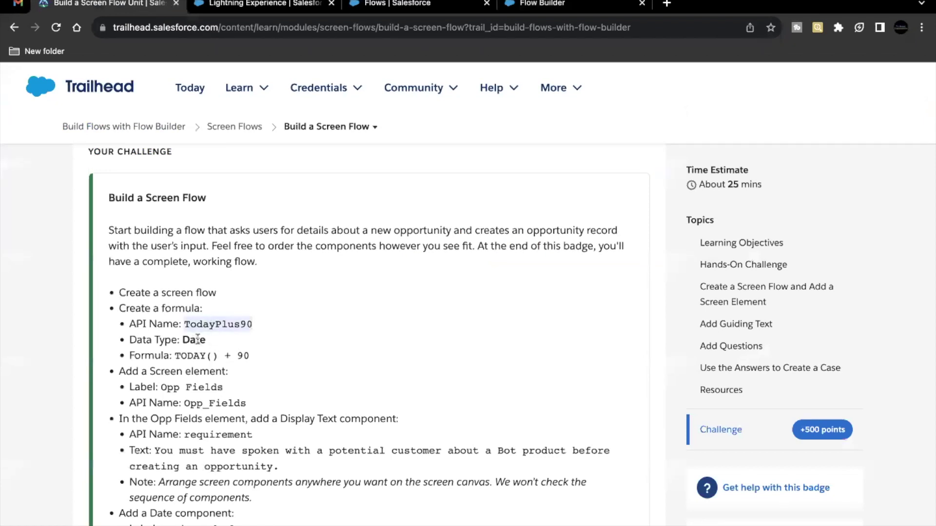
left_click(554, 6)
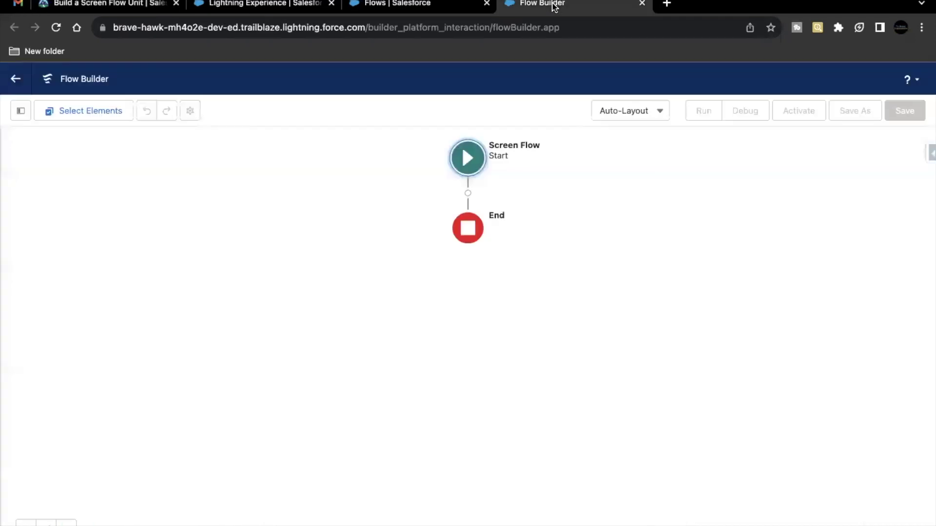
left_click(19, 113)
left_click(52, 230)
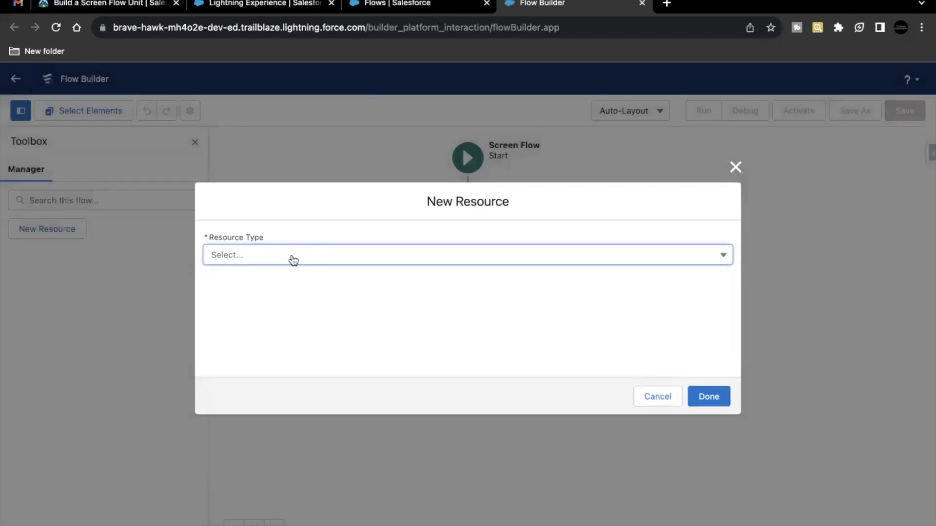
left_click(293, 260)
left_click(280, 349)
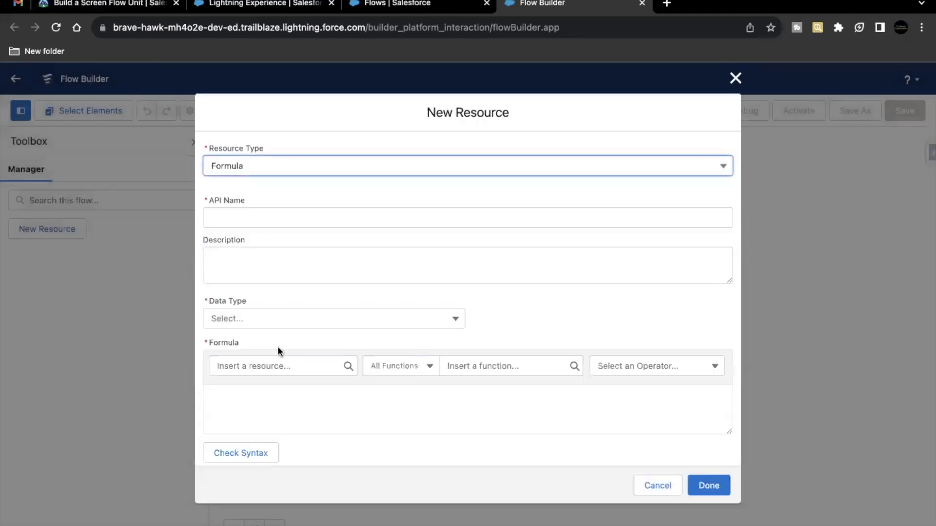
left_click(367, 217)
type("TodayPlus90")
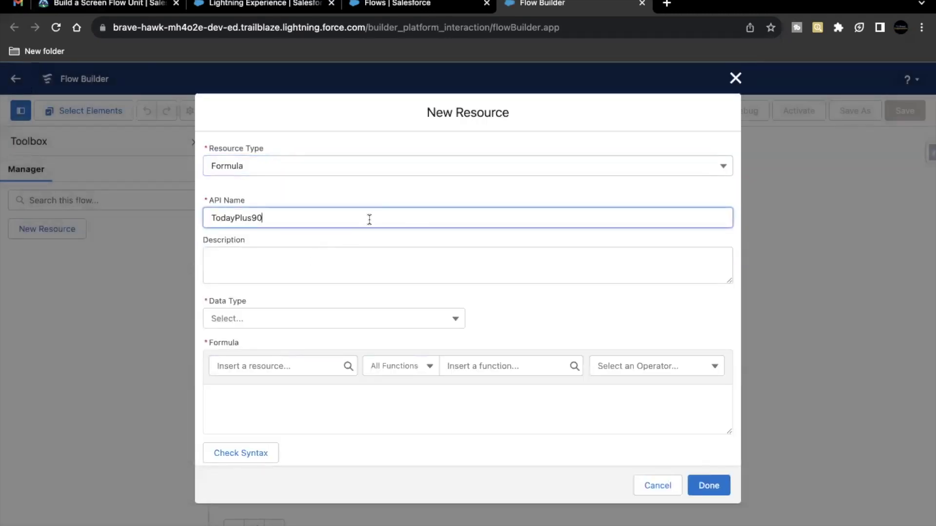
- Set the formula resource's data type to Date and its formula to TODAY() + 90, and save the resource
left_click(240, 323)
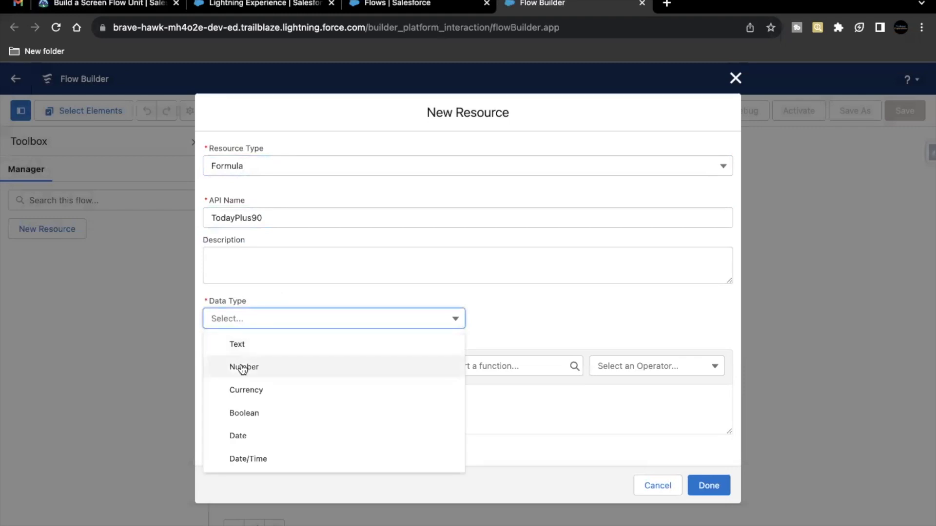
left_click(240, 435)
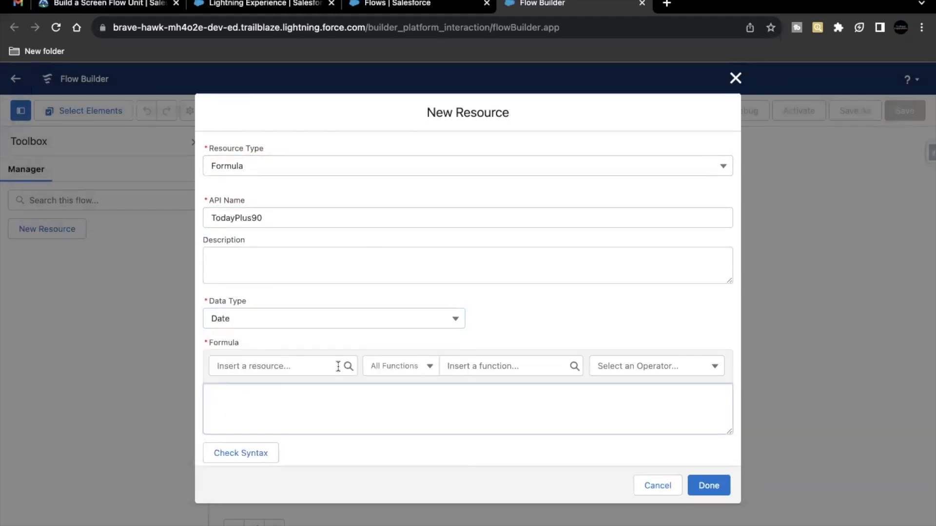
left_click(499, 366)
type("toda")
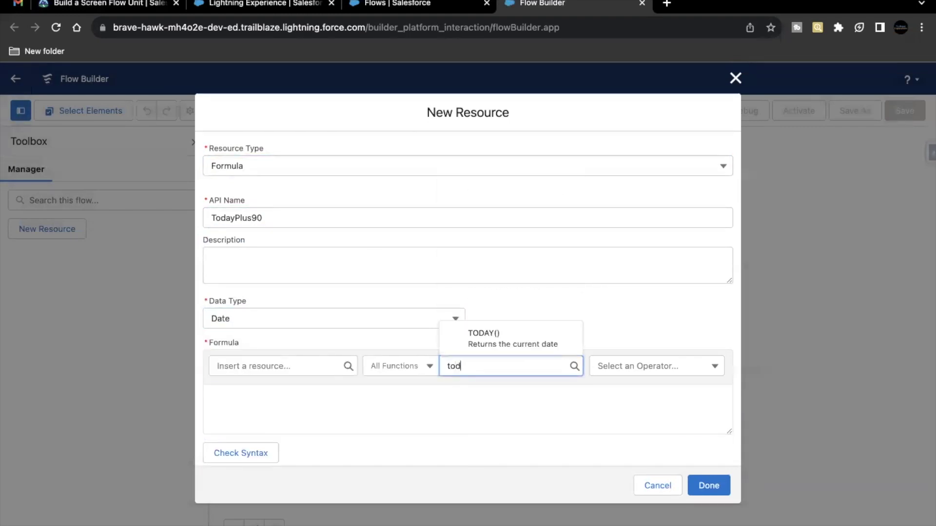
left_click(467, 353)
left_click(337, 396)
key("Return")
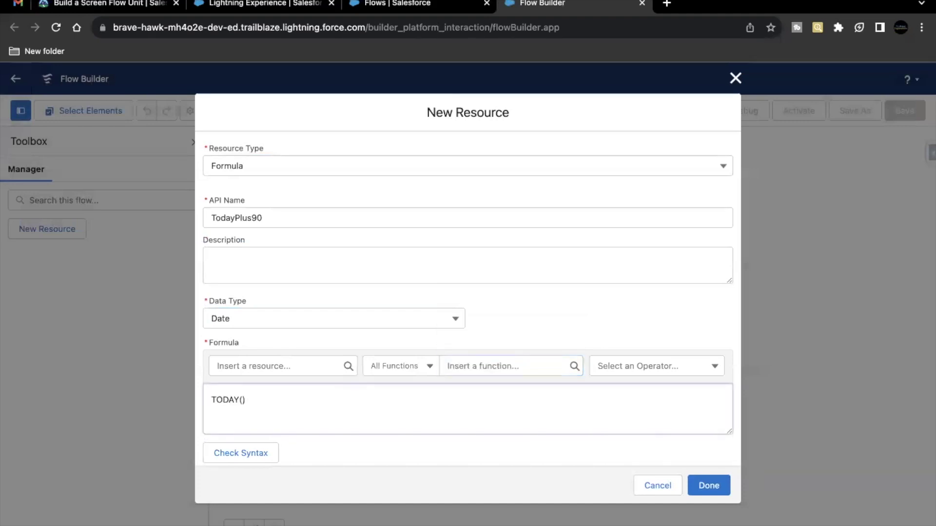
type("+ 90")
left_click(705, 484)
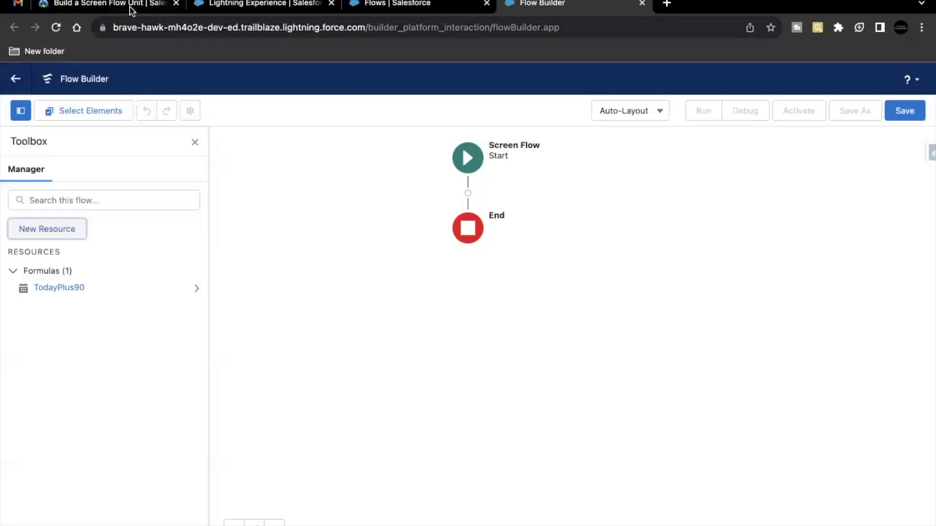
- Copy the screen label from the Trailhead challenge and add a Screen element after Start with label Opp Fields and API name Opp_Fields
left_click(128, 6)
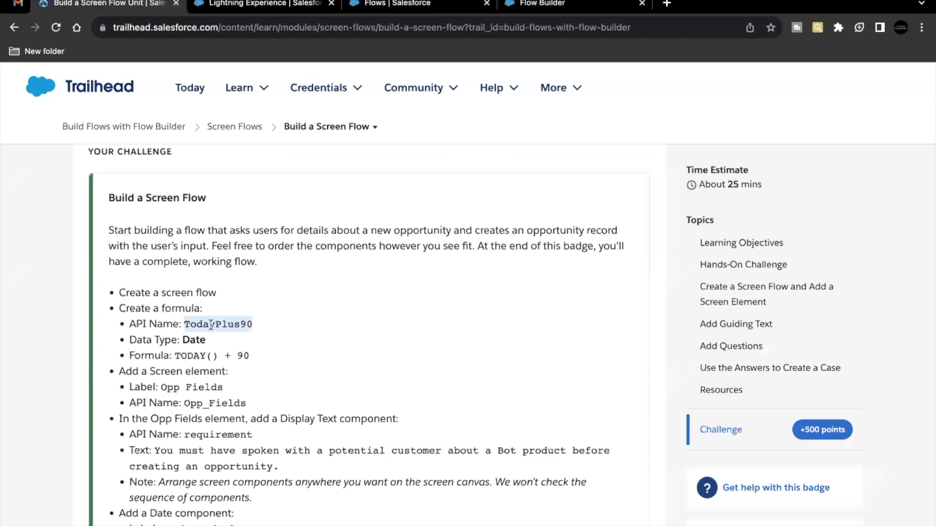
scroll(211, 325, "down", 1)
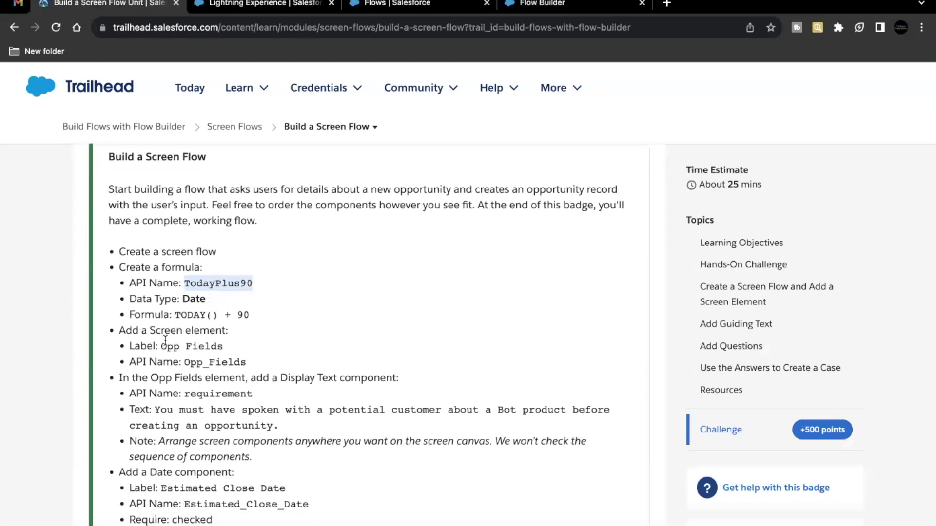
left_click_drag(161, 346, 242, 347)
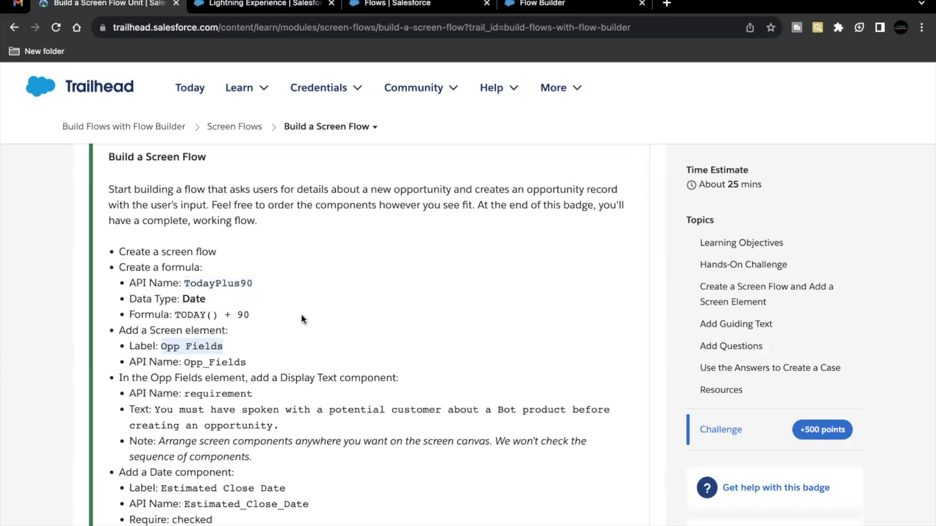
scroll(301, 319, "down", 2)
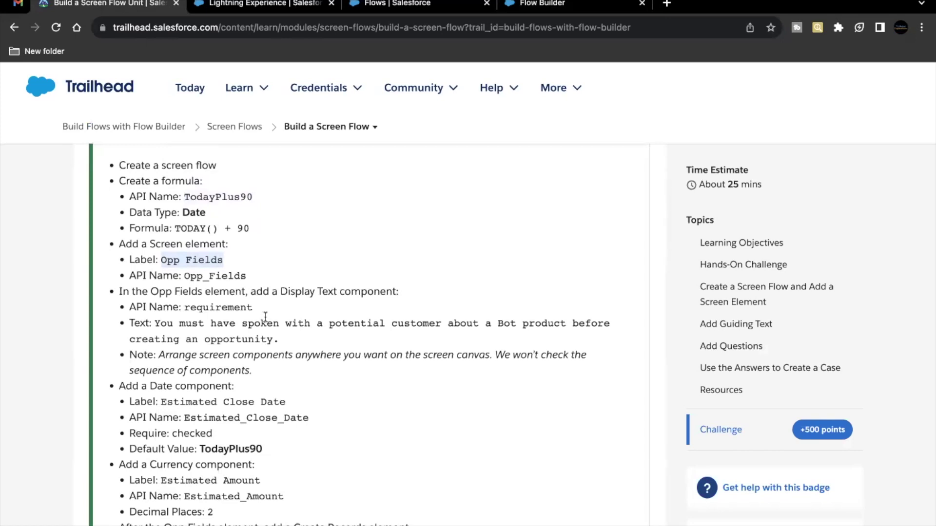
left_click(551, 7)
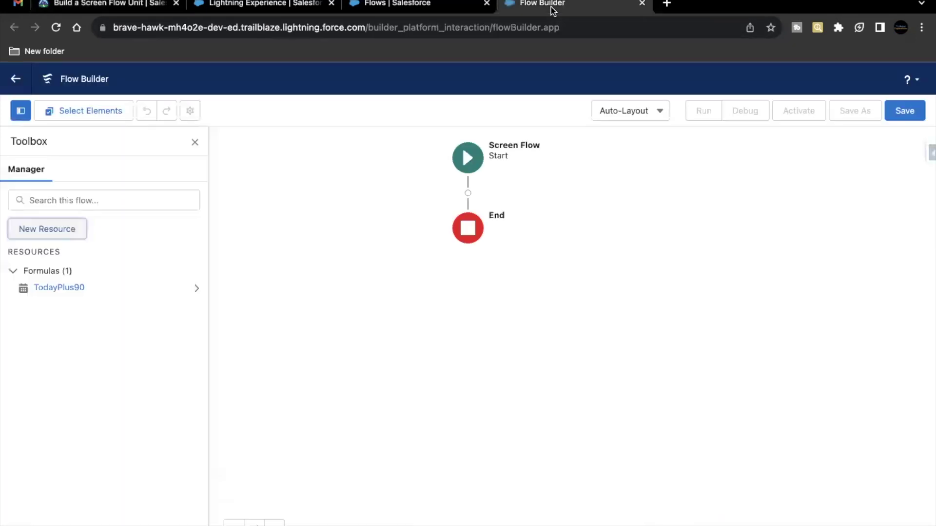
left_click(468, 193)
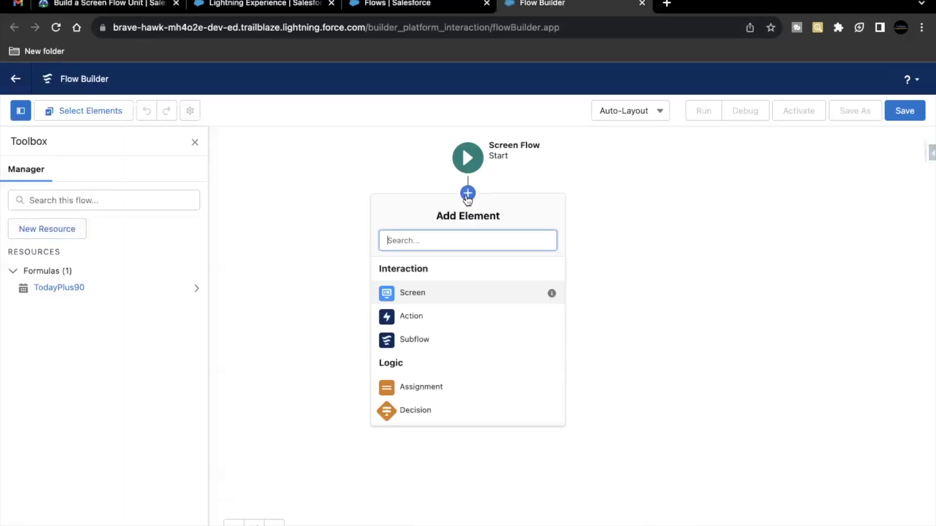
left_click(423, 292)
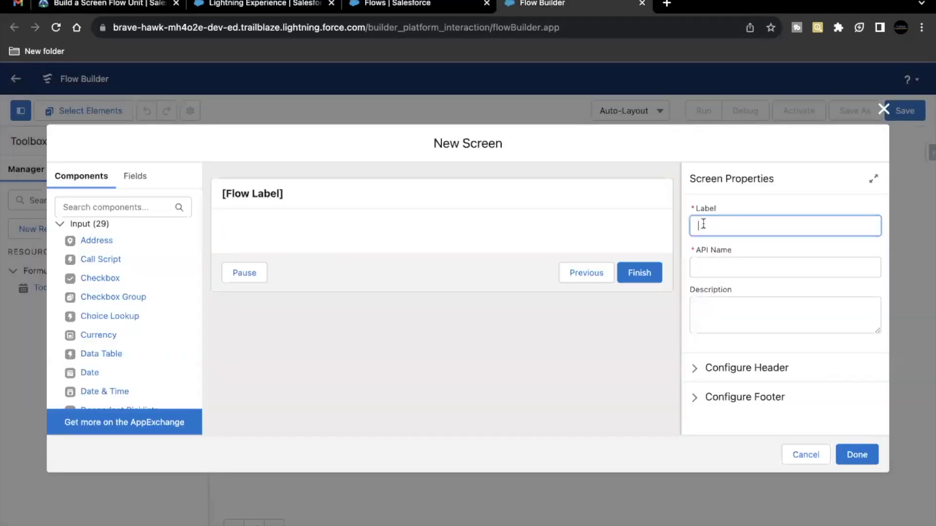
type("Opp Fields")
left_click(735, 267)
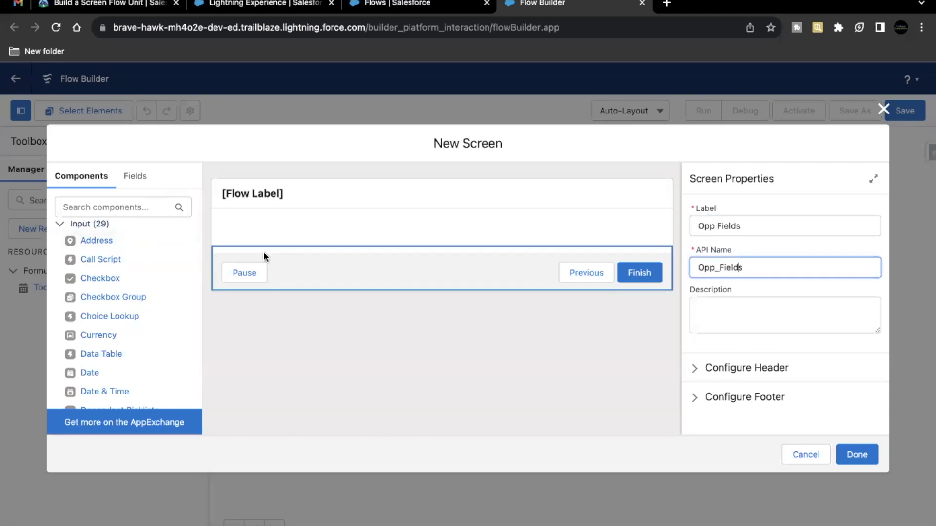
- Find the Display Text component and add it to the Opp Fields screen
left_click(95, 206)
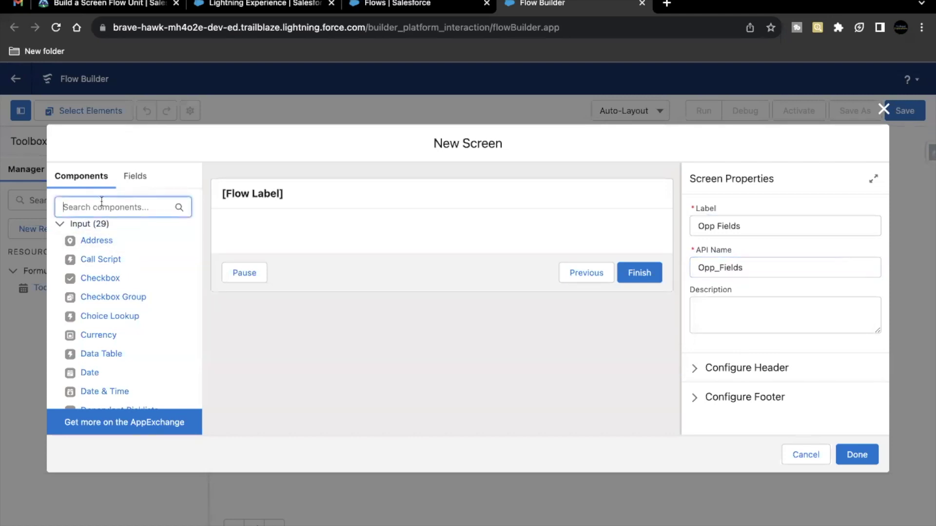
type("disp")
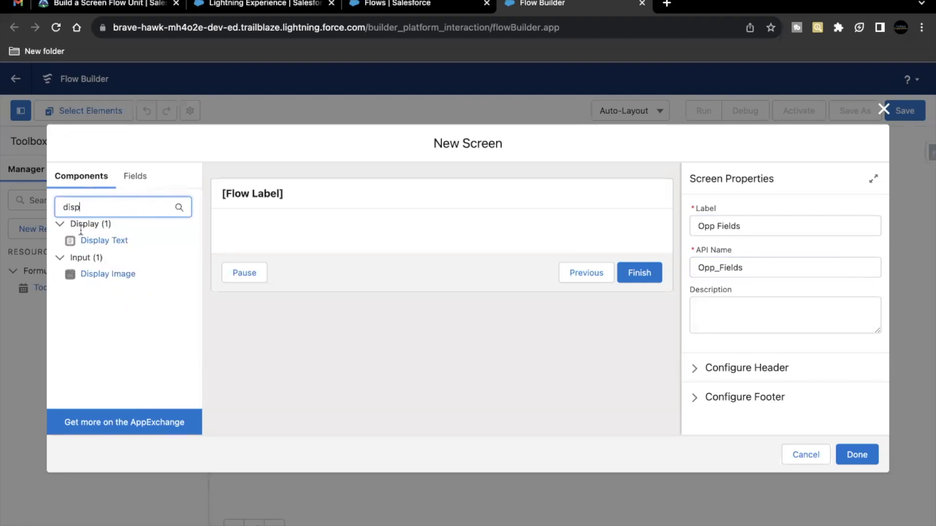
left_click(105, 239)
left_click_drag(105, 239, 264, 223)
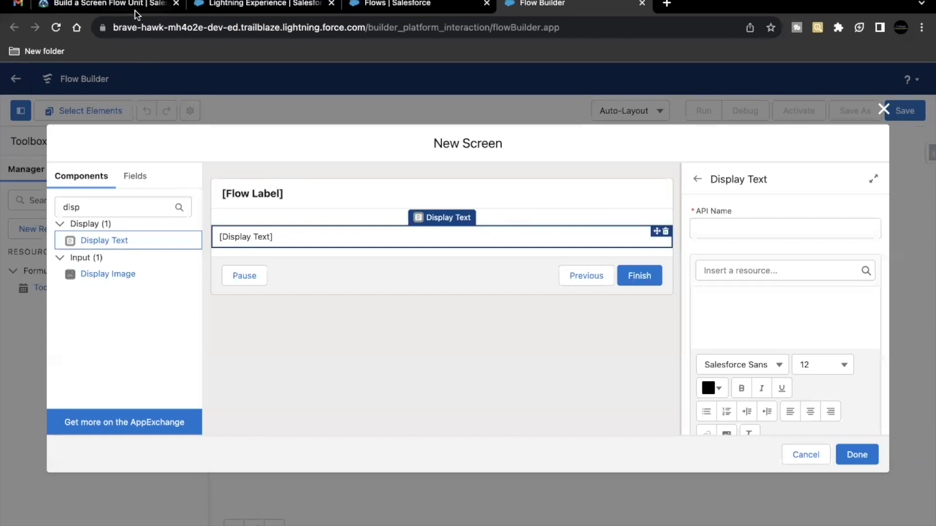
- Copy the API name requirement from the Trailhead challenge into the Display Text component
left_click(107, 4)
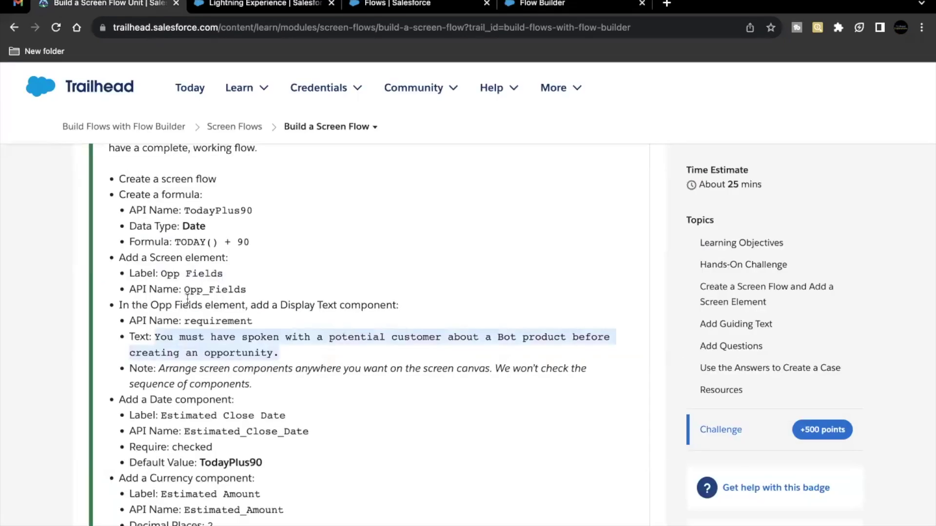
double_click(203, 323)
key("ctrl+c")
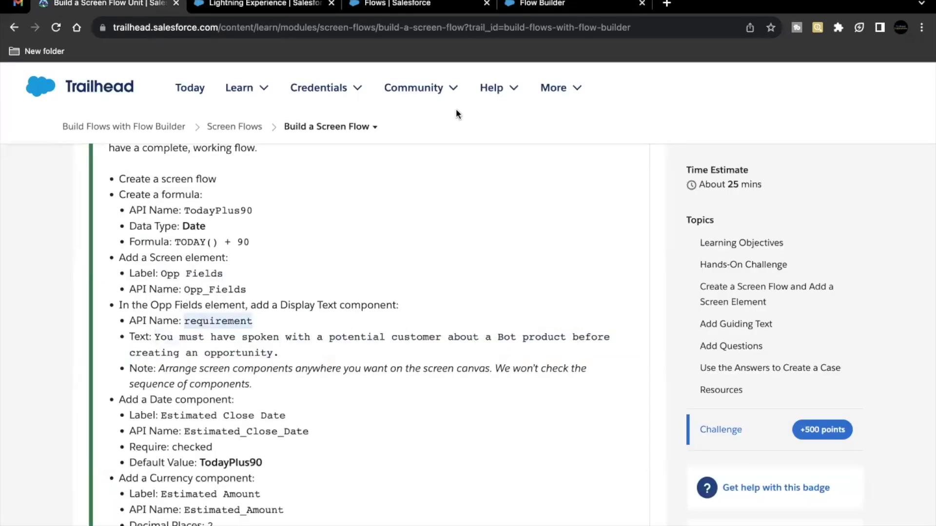
left_click(517, 7)
left_click(731, 230)
key("ctrl+v")
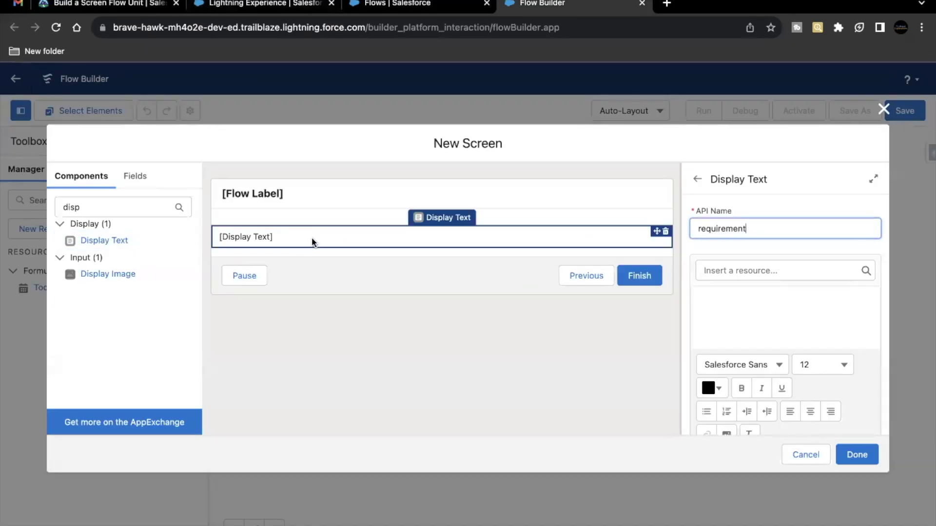
- Copy the challenge sentence "You must have spoken with a potential customer about a Bot product before creating an opportunity." into the Display Text body
left_click(102, 7)
scroll(205, 324, "down", 1)
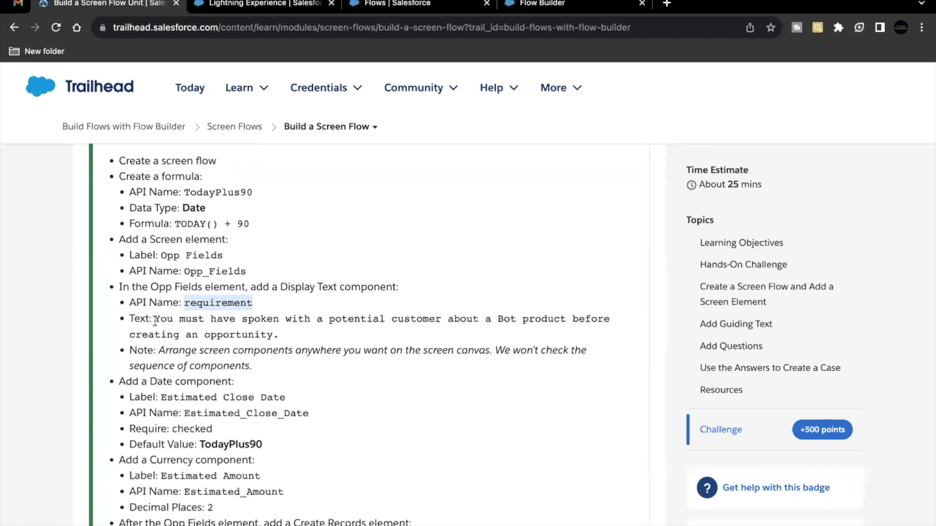
left_click_drag(155, 321, 287, 334)
key("ctrl+c")
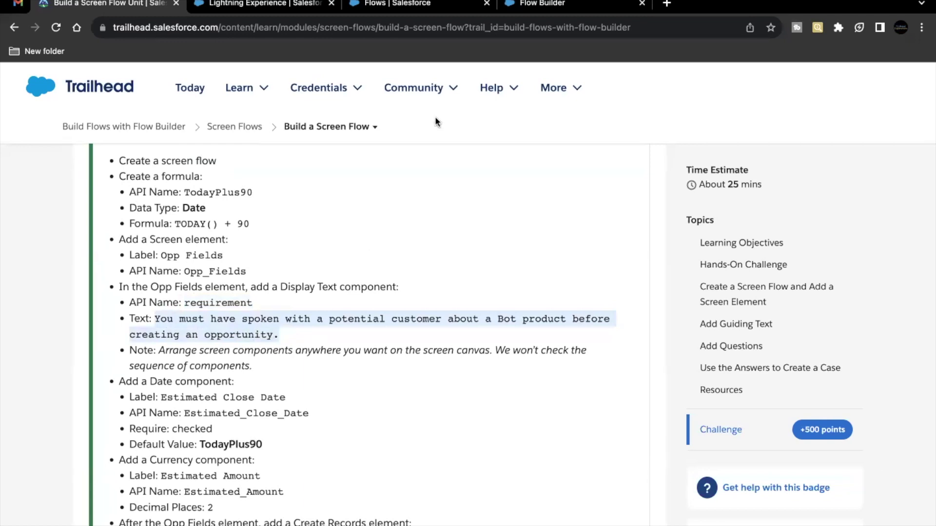
left_click(554, 7)
left_click(703, 312)
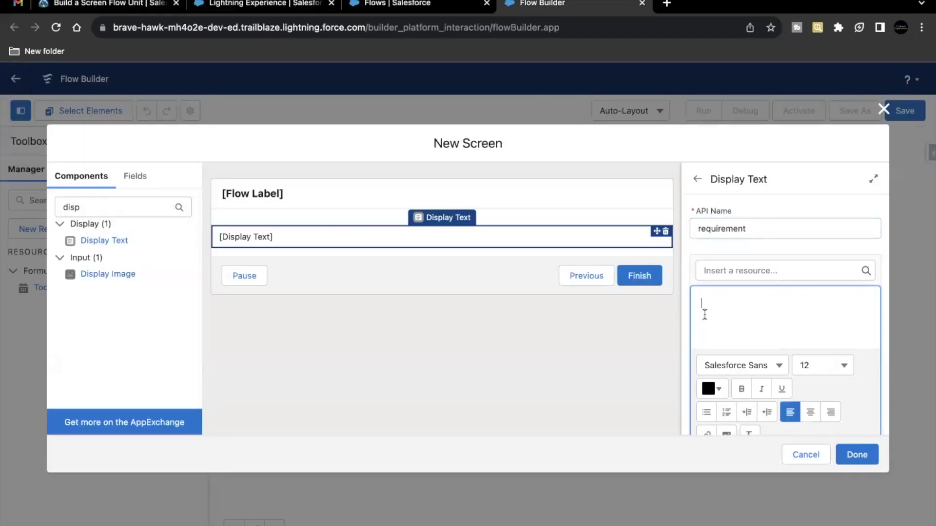
key("ctrl+v")
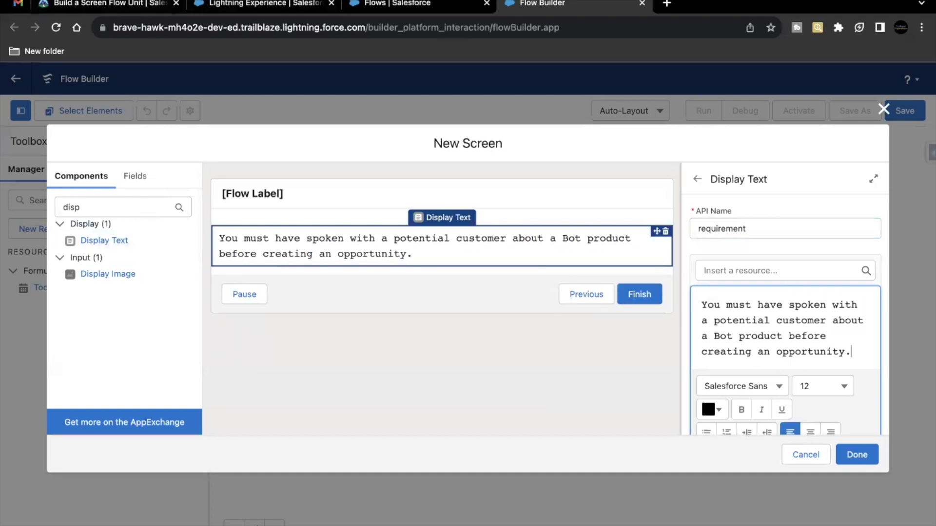
- Copy the Date component's label from the Trailhead challenge and add a Date component below the display text on the Opp Fields screen
left_click(108, 4)
scroll(187, 335, "down", 3)
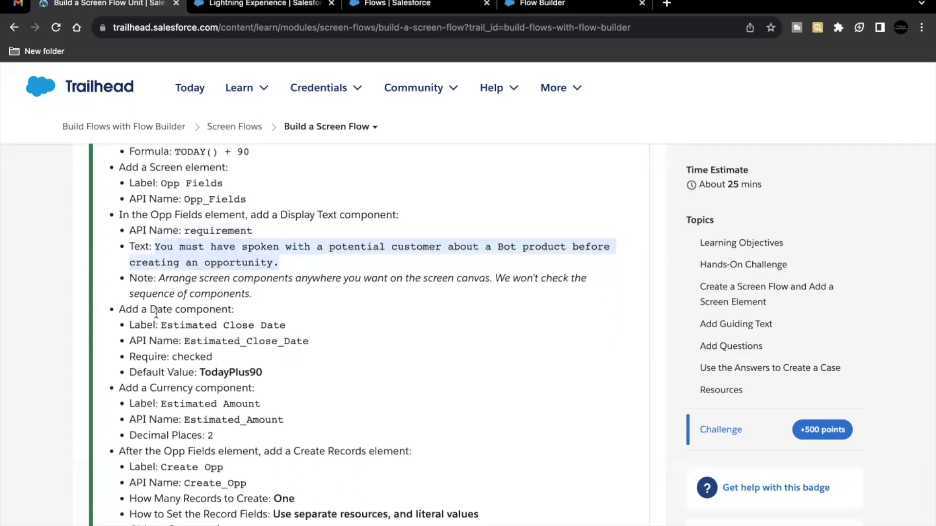
left_click_drag(162, 324, 287, 322)
key("super+c")
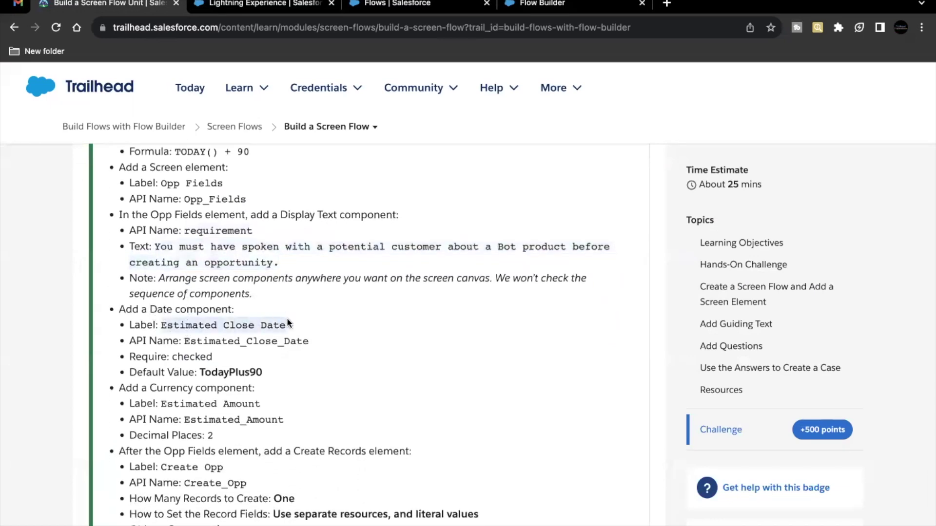
left_click(522, 8)
left_click(89, 206)
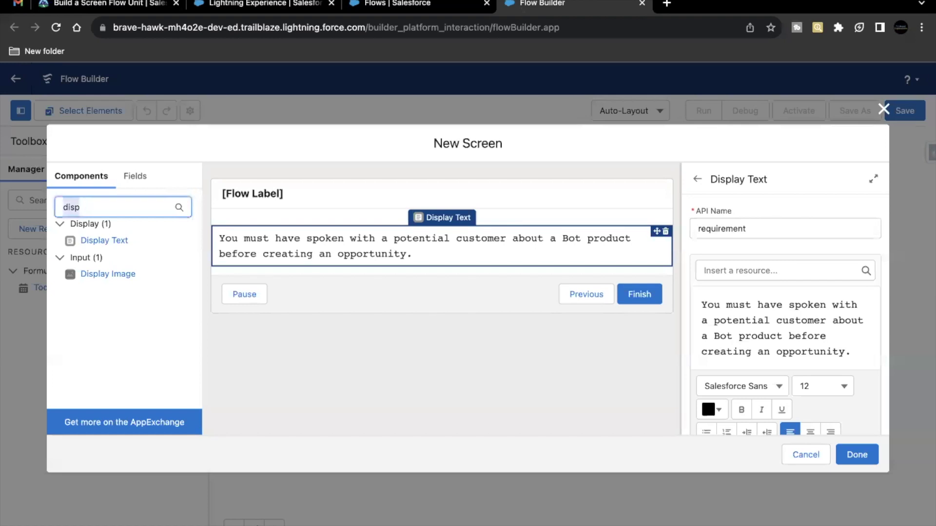
type("dat")
left_click_drag(89, 263, 247, 263)
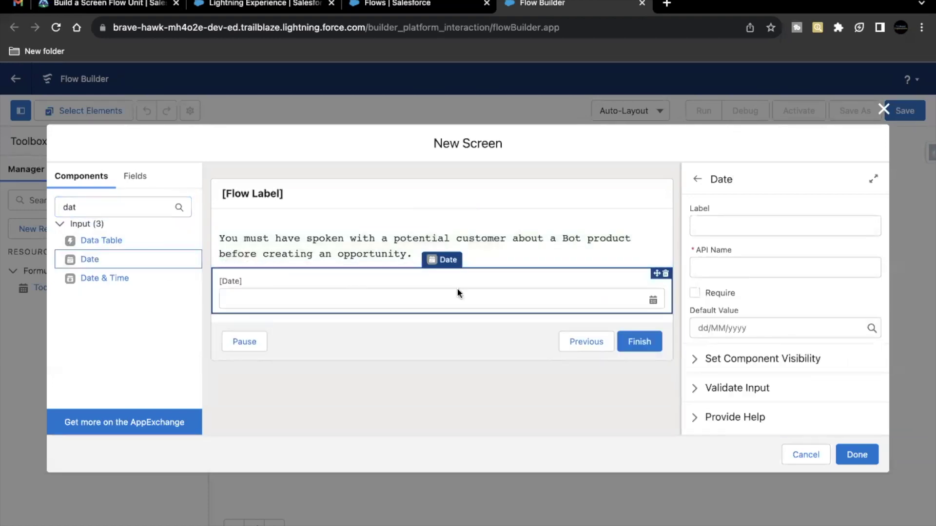
- Label the Date component Estimated Close Date with API name Estimated_Close_Date, make it required and set its default value to TodayPlus90
left_click(725, 227)
key("super+v")
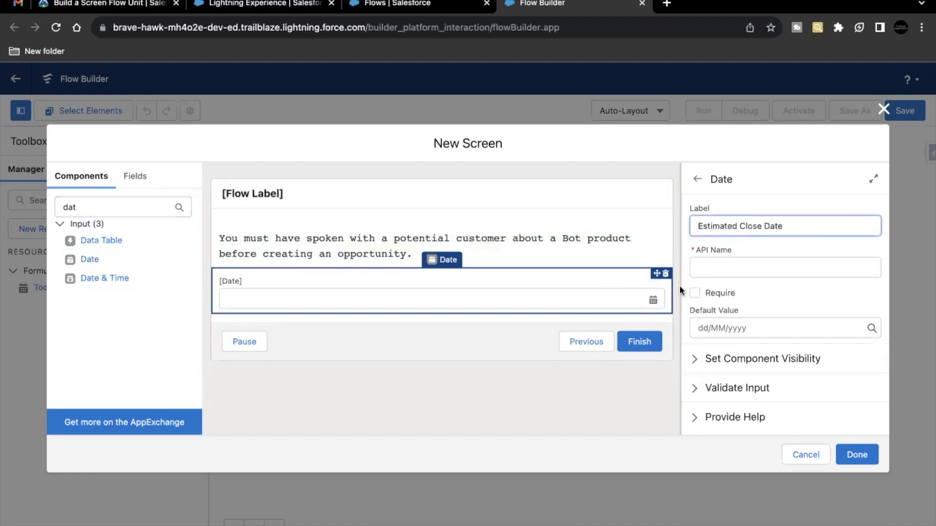
left_click(731, 273)
left_click(694, 293)
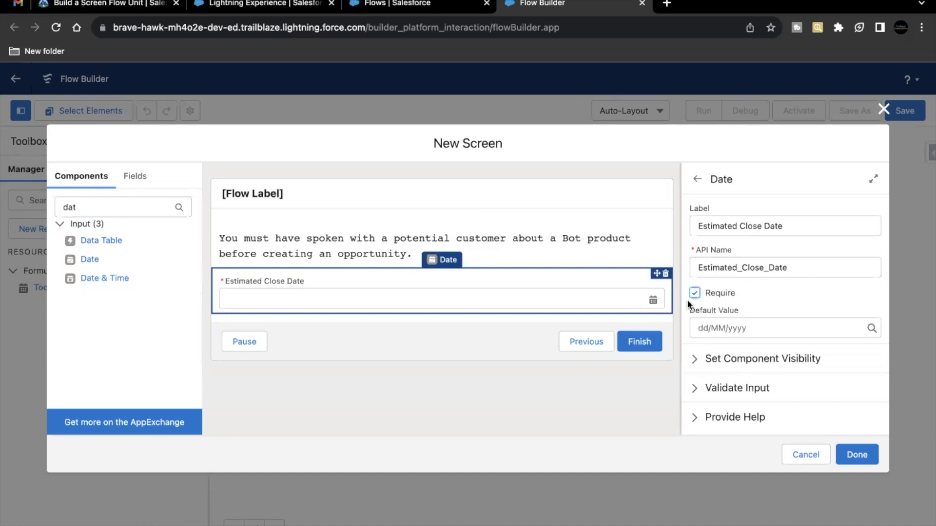
left_click(704, 328)
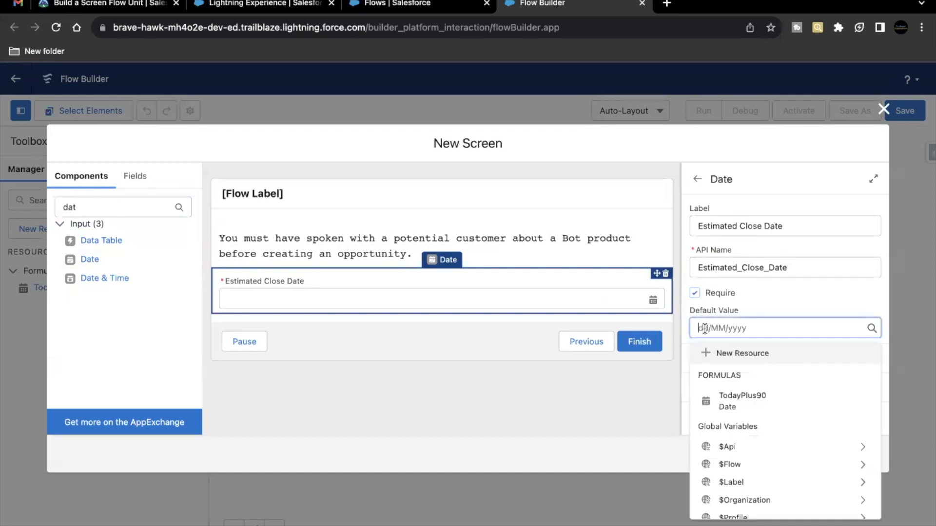
left_click(745, 404)
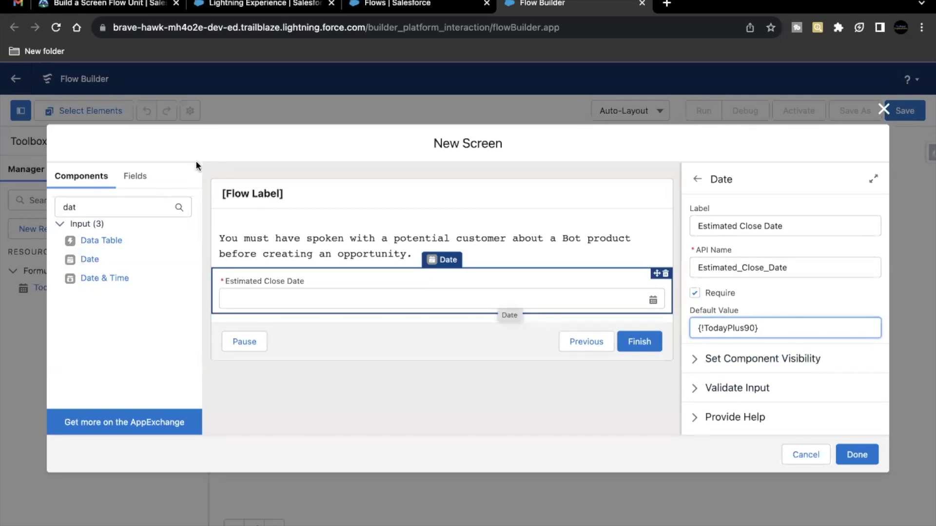
- Check the Currency component's requirements in the Trailhead challenge, copy its label and add a Currency component below Estimated Close Date
left_click(117, 12)
scroll(227, 337, "down", 2)
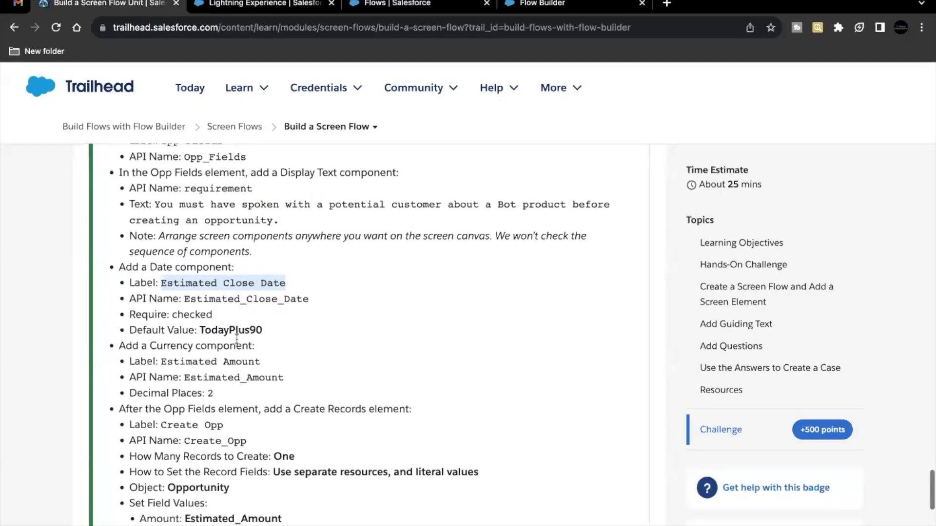
left_click_drag(161, 347, 270, 340)
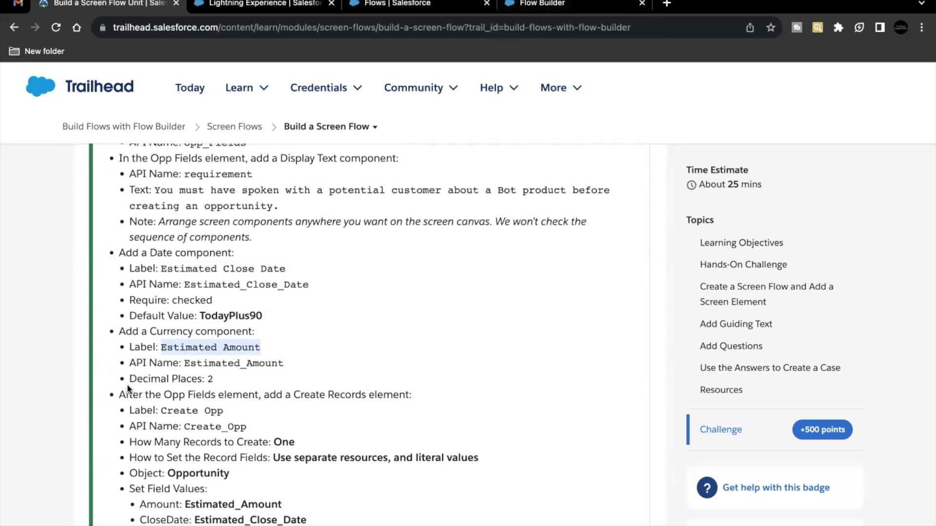
left_click_drag(127, 379, 231, 381)
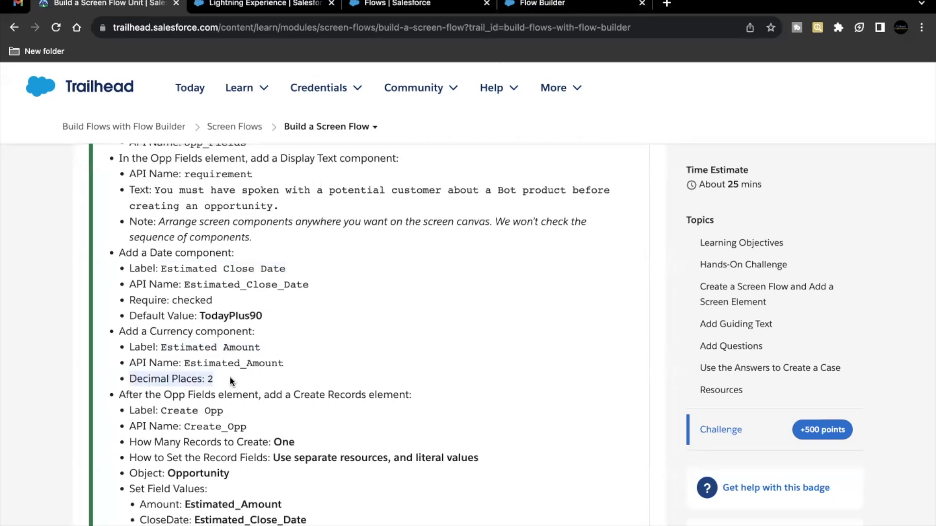
left_click(536, 5)
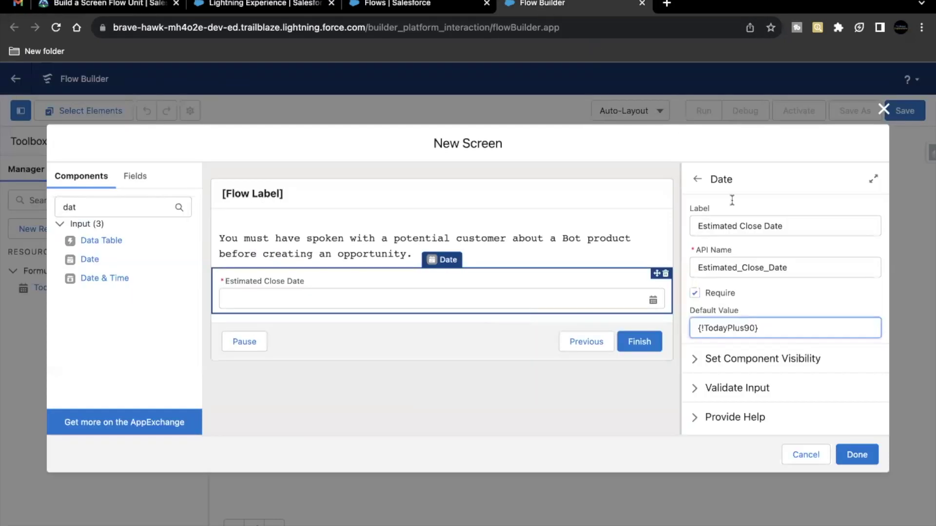
left_click(101, 205)
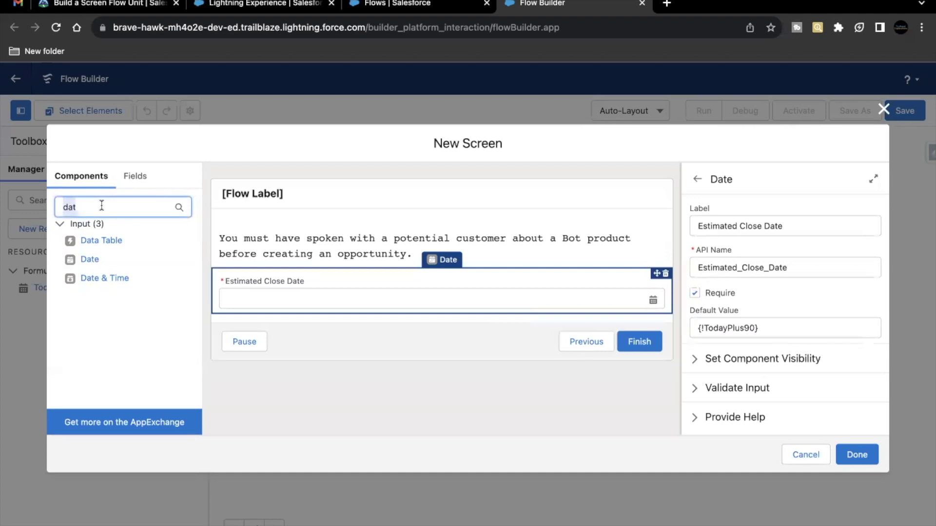
type("cuu")
key("BackSpace")
type("r")
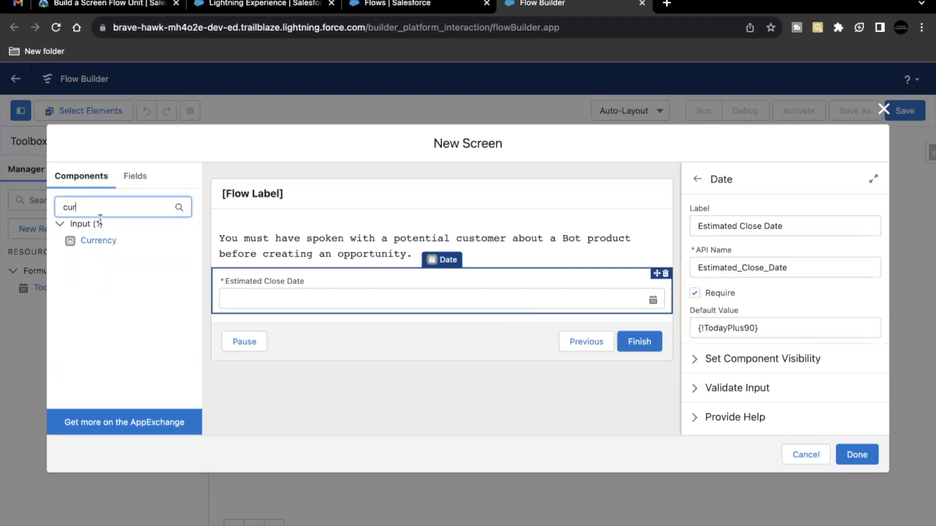
left_click_drag(93, 241, 226, 314)
- Label the Currency component Estimated Amount with API name Estimated_Amount and set its decimal places to 2
left_click(730, 227)
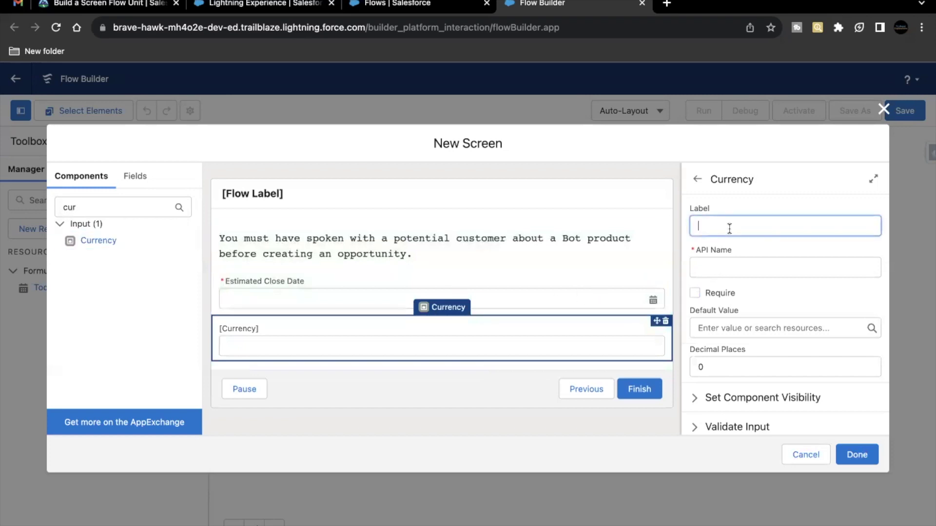
type("Estimated Amount")
key("Tab")
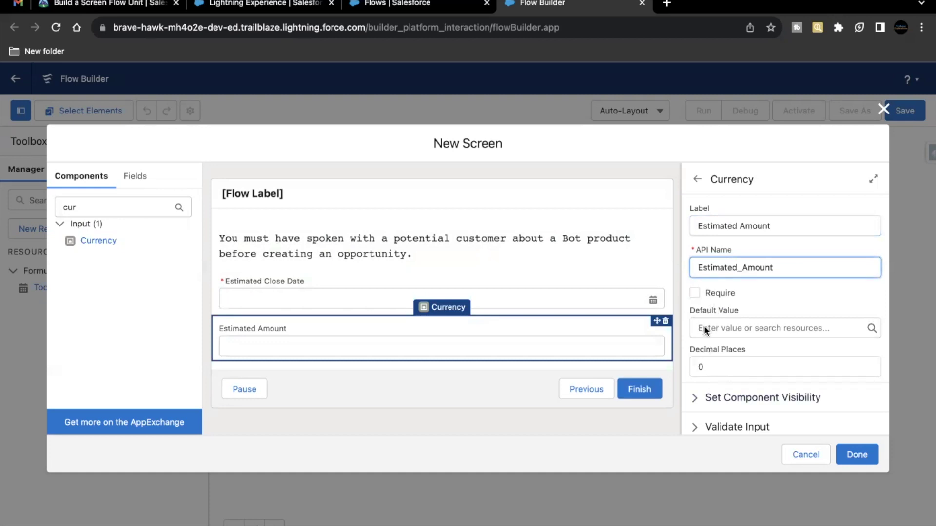
left_click(711, 366)
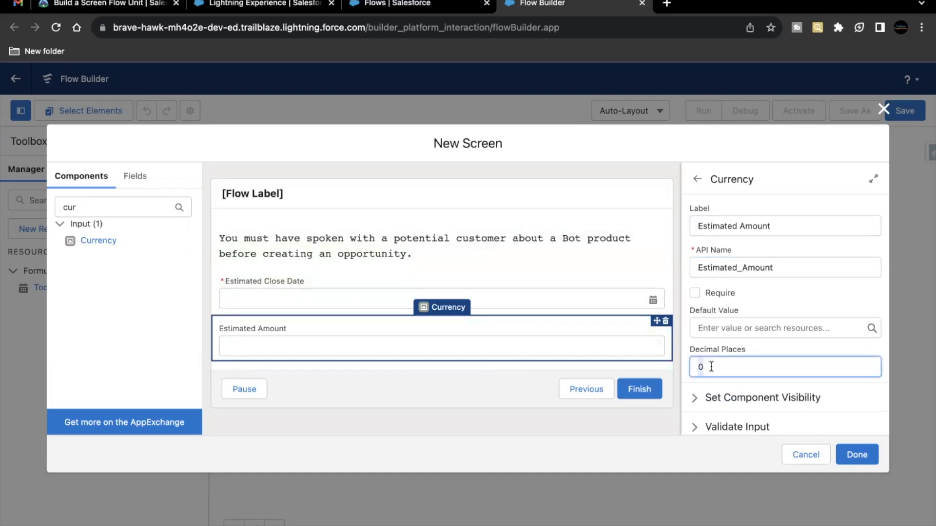
type("2")
- Copy the Create Records element's label Create Opp from the Trailhead challenge and return to Flow Builder
left_click(119, 9)
scroll(197, 338, "down", 2)
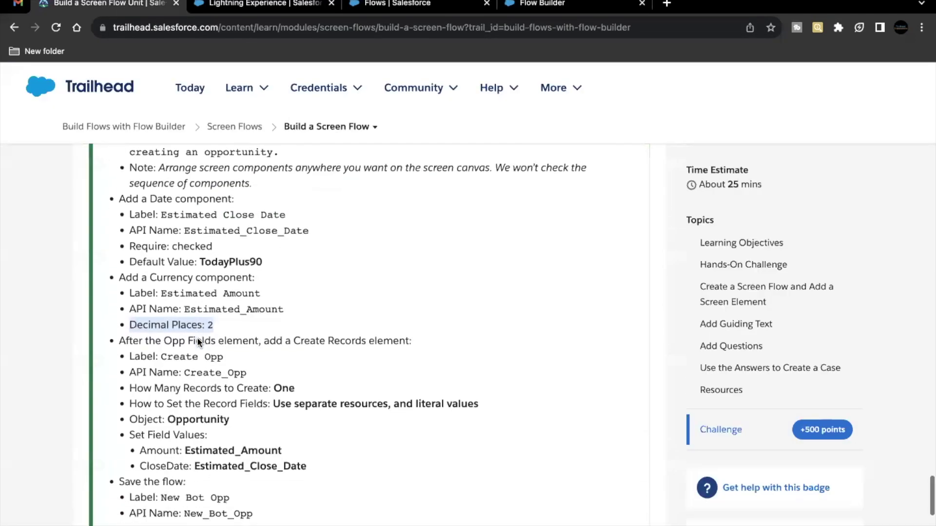
left_click_drag(291, 343, 407, 340)
left_click(407, 340)
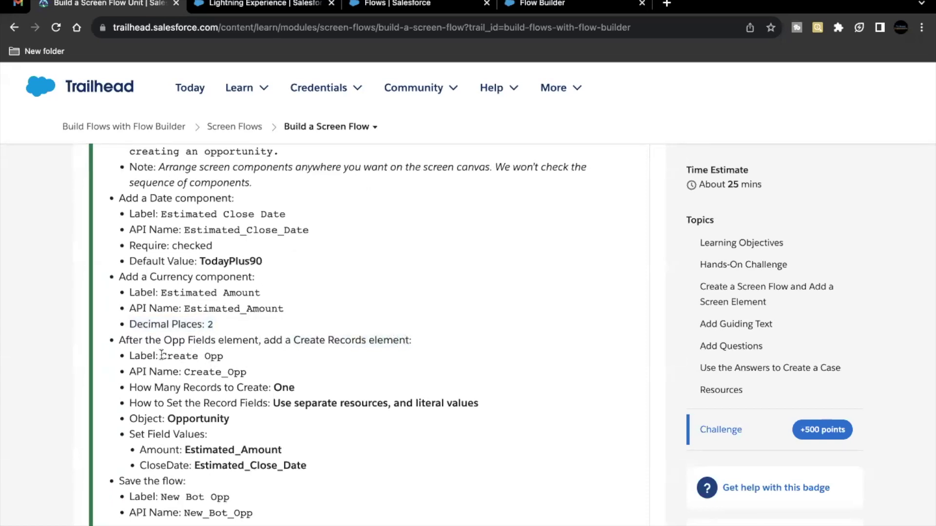
left_click_drag(160, 356, 232, 357)
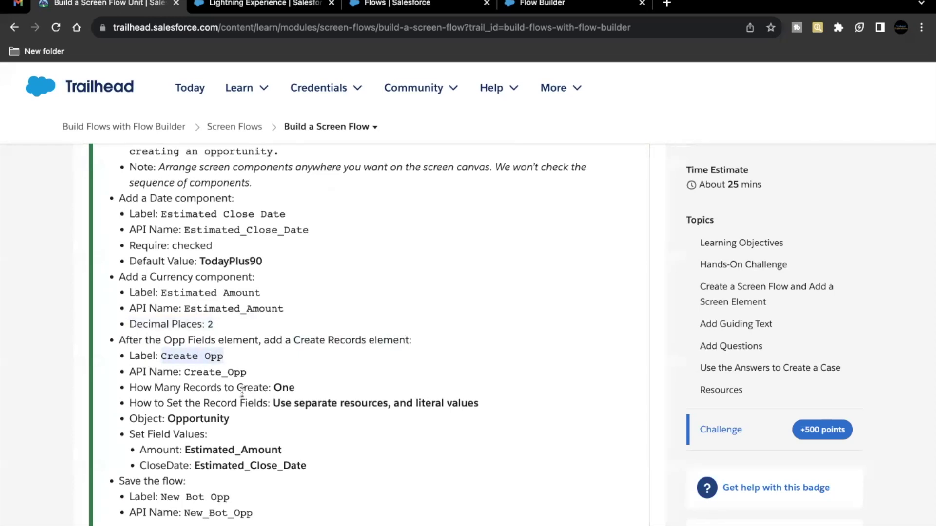
left_click(559, 13)
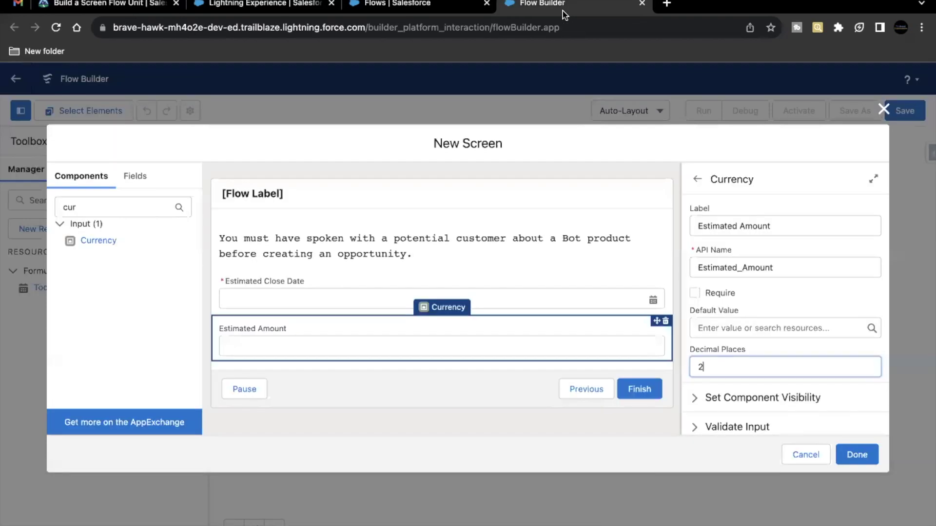
- Finish the Opp Fields screen and add a Create Records element after it with label Create Opp and API name Create_Opp
left_click(861, 454)
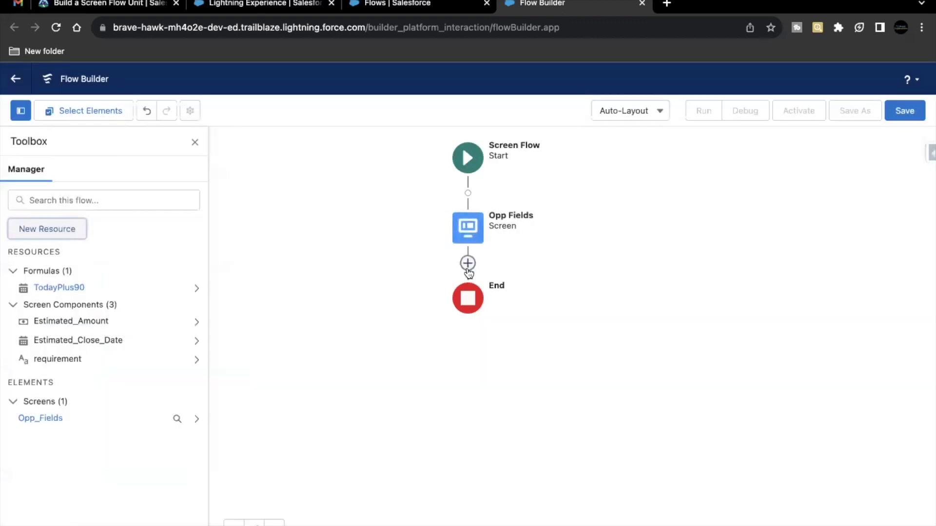
left_click(468, 263)
scroll(432, 380, "down", 5)
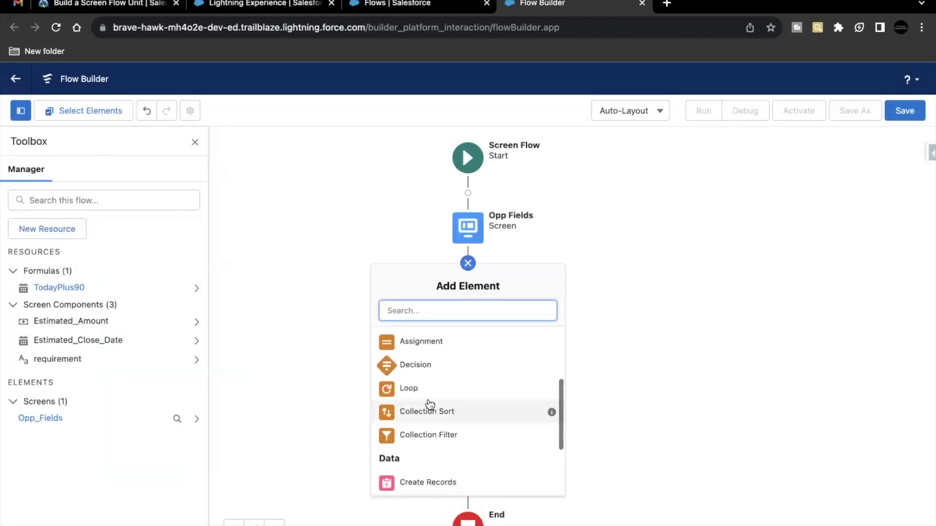
left_click(439, 393)
left_click(328, 178)
type("Create Opp")
left_click(447, 221)
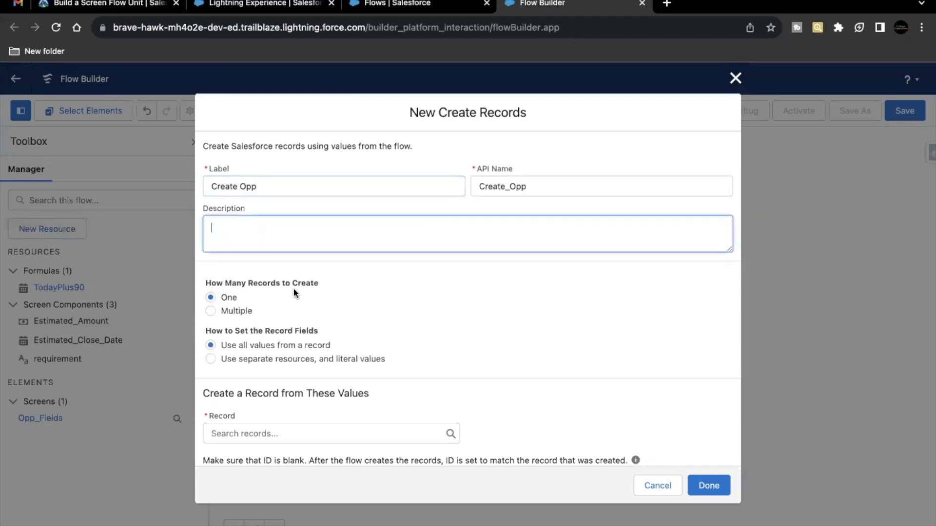
- Have Create Opp create one record using separate resources and literal values, with Opportunity as the object
left_click_drag(220, 297, 238, 298)
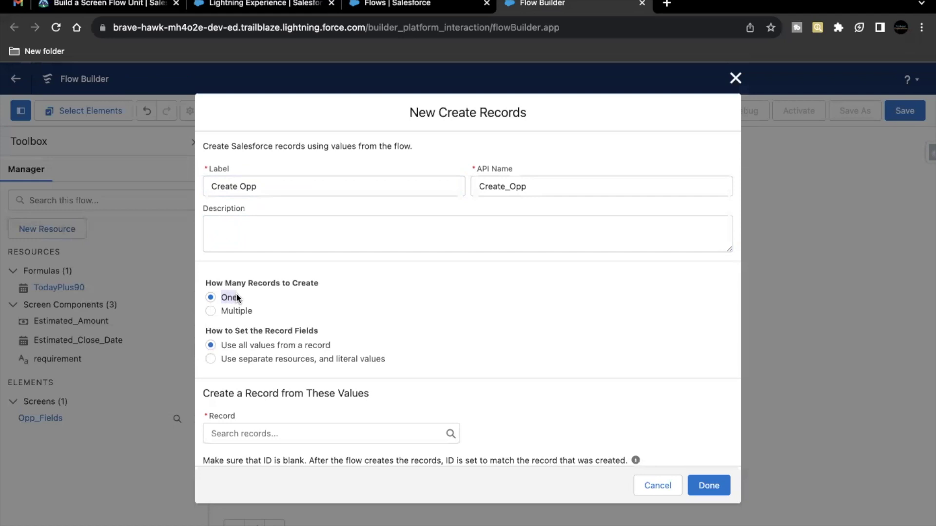
scroll(237, 297, "down", 1)
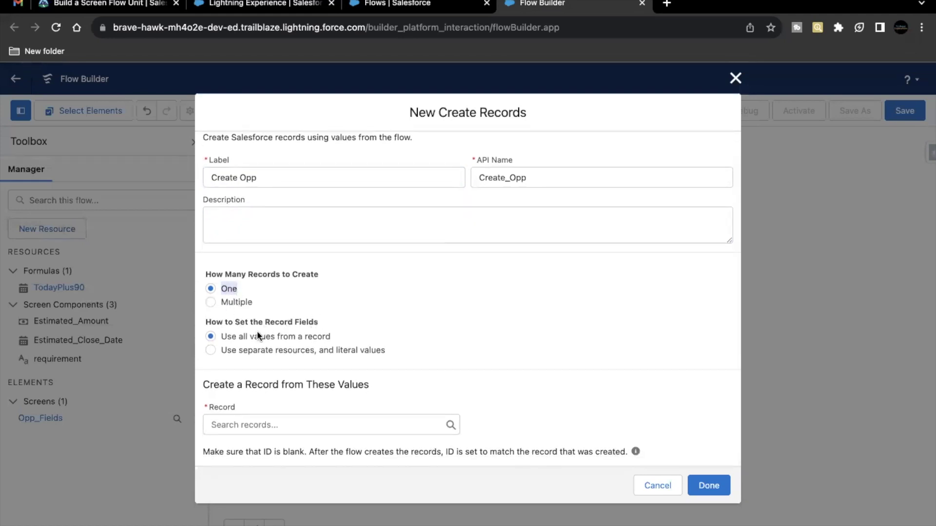
left_click(210, 351)
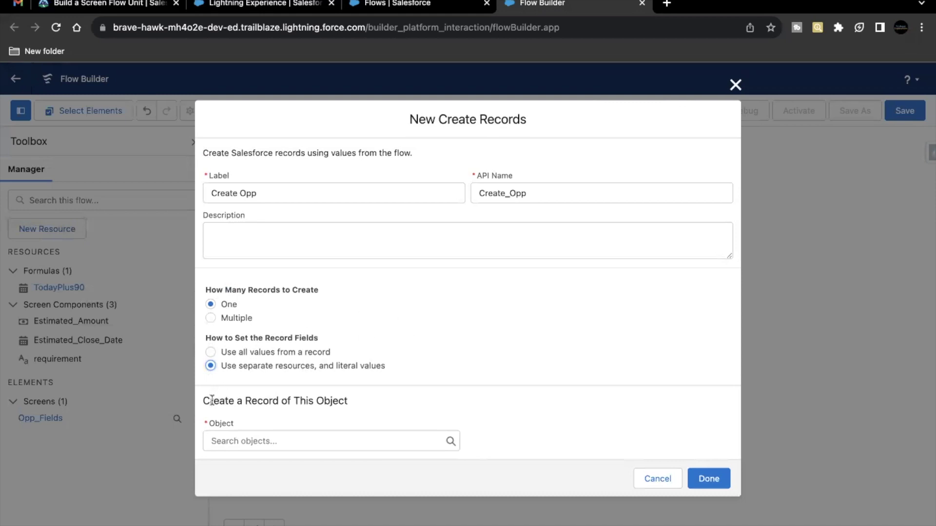
left_click_drag(212, 400, 294, 401)
left_click(295, 400)
left_click(280, 436)
type("Opp")
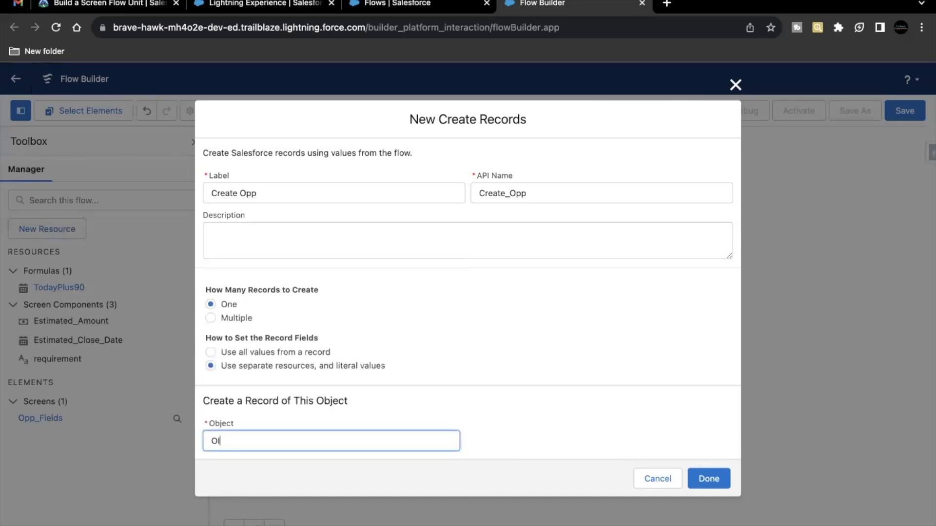
left_click(322, 268)
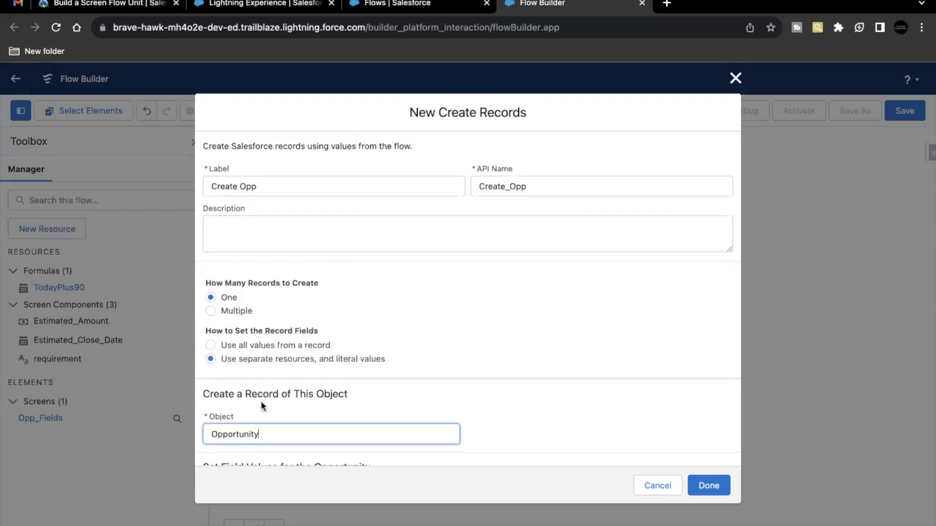
- Review how Create Opp sets its record fields, its object and the field values section for the opportunity
scroll(265, 402, "down", 3)
left_click_drag(218, 358, 345, 358)
left_click(376, 361)
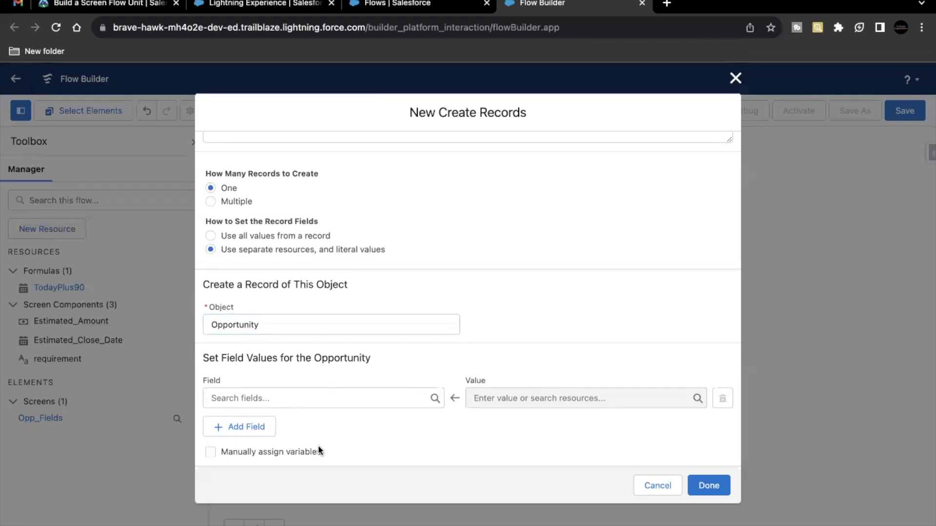
left_click_drag(221, 250, 349, 260)
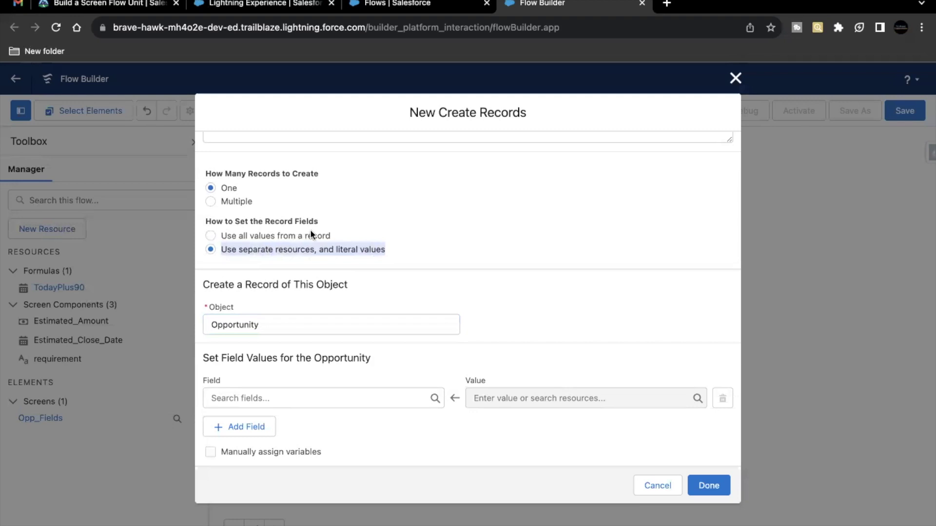
left_click(328, 250)
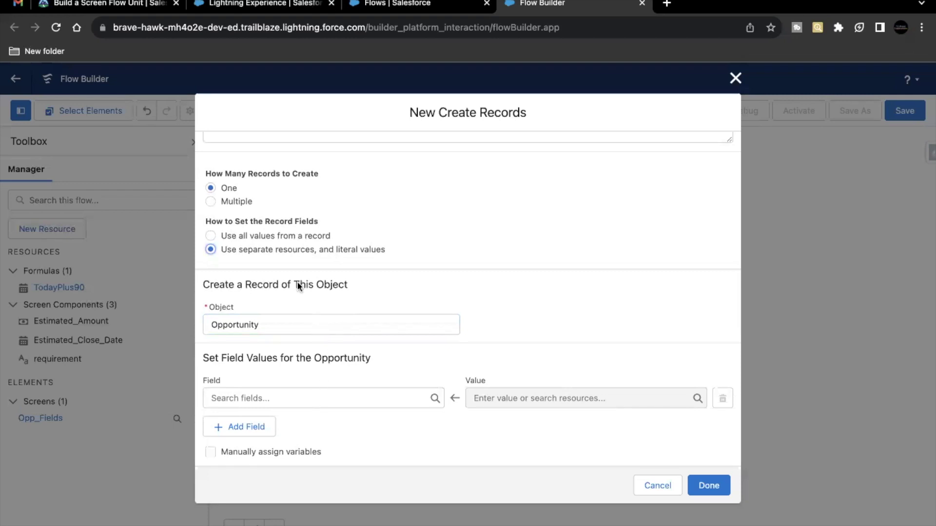
left_click_drag(226, 249, 336, 252)
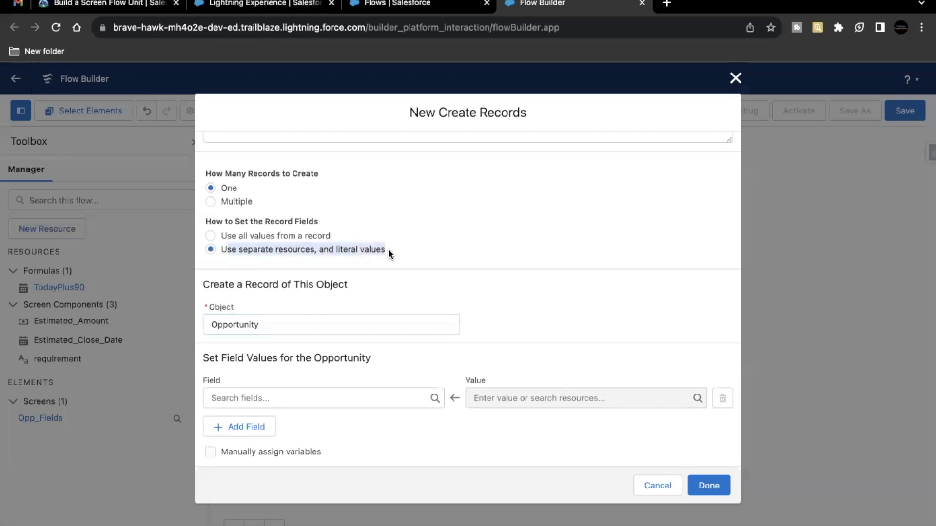
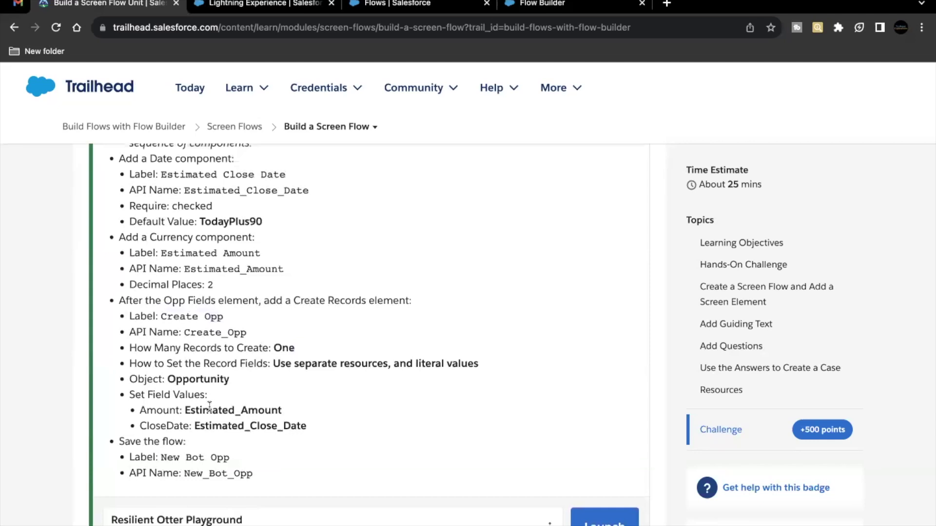
- Examine the Trailhead challenge's required field values for Create Opp and compare them with the Date and Currency component specifications
double_click(210, 409)
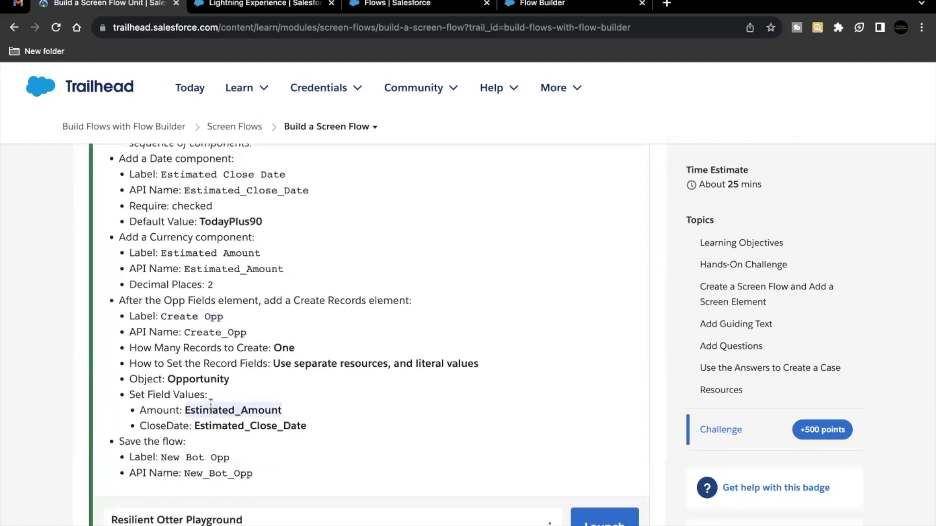
scroll(211, 404, "up", 1)
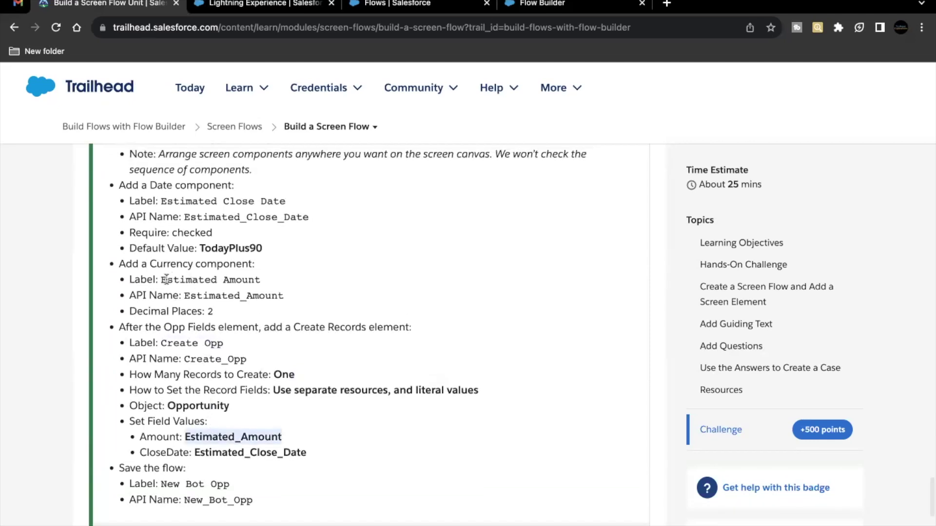
left_click_drag(163, 280, 283, 277)
left_click(283, 276)
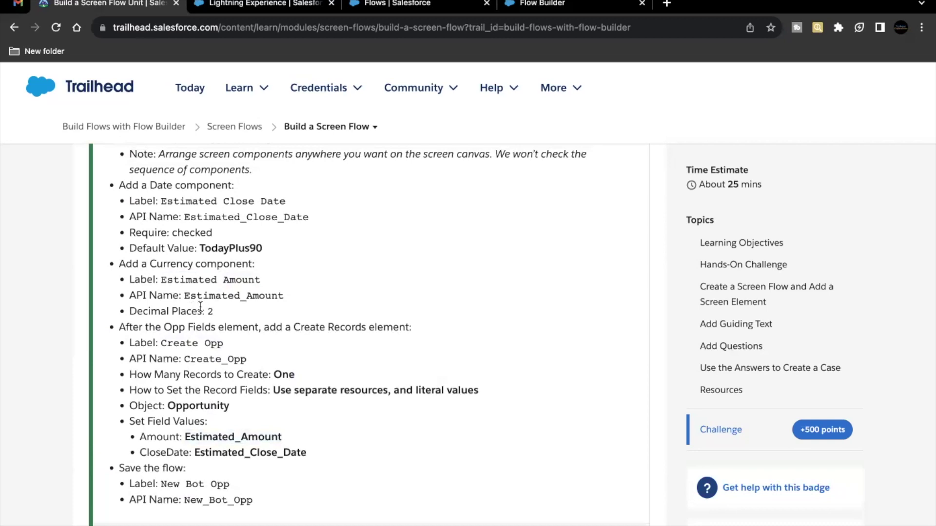
left_click_drag(184, 435, 268, 430)
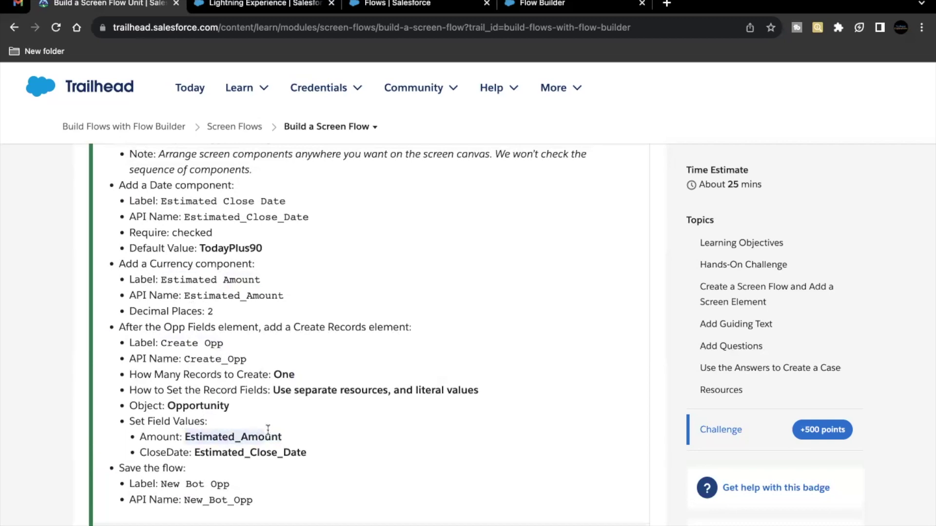
double_click(157, 439)
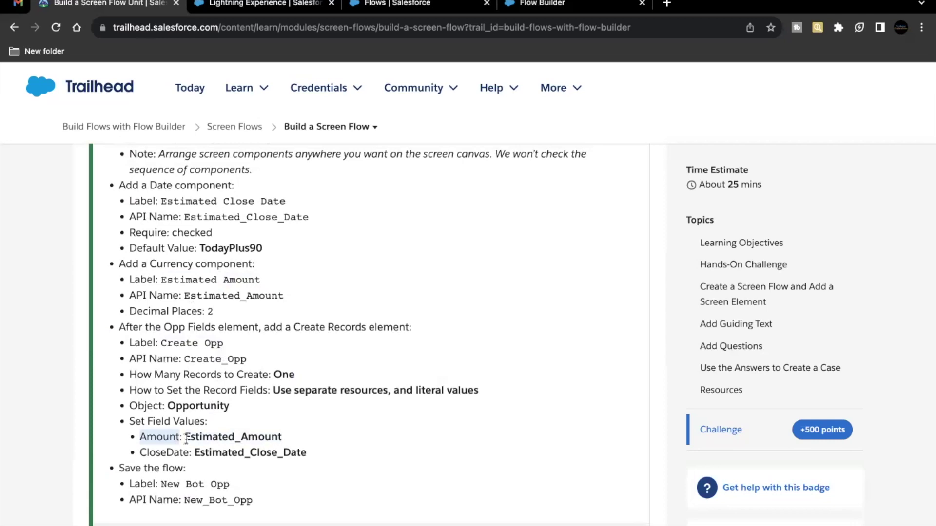
double_click(172, 453)
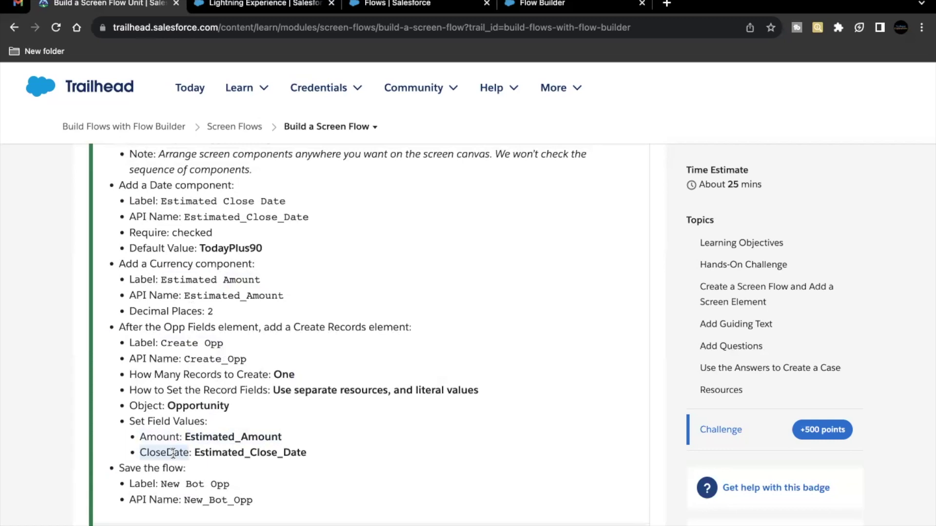
scroll(173, 449, "down", 1)
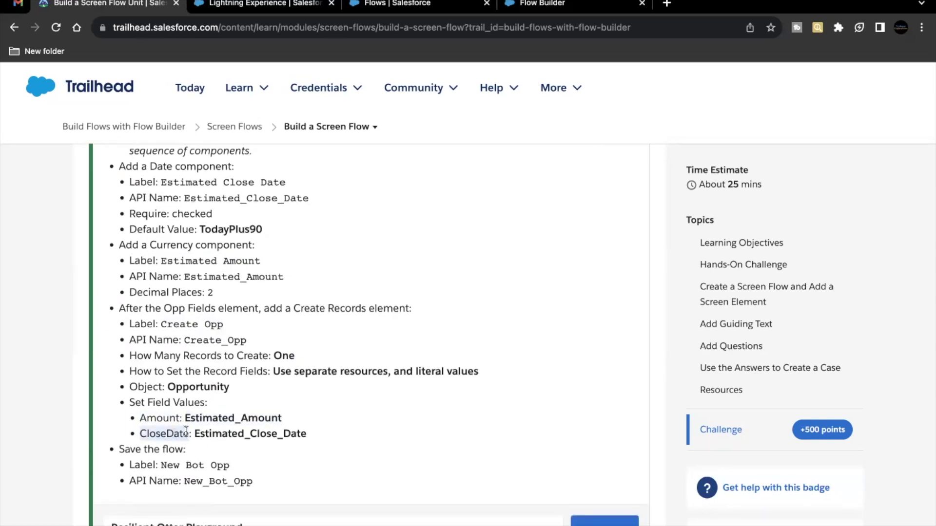
scroll(208, 430, "up", 1)
scroll(208, 430, "up", 1)
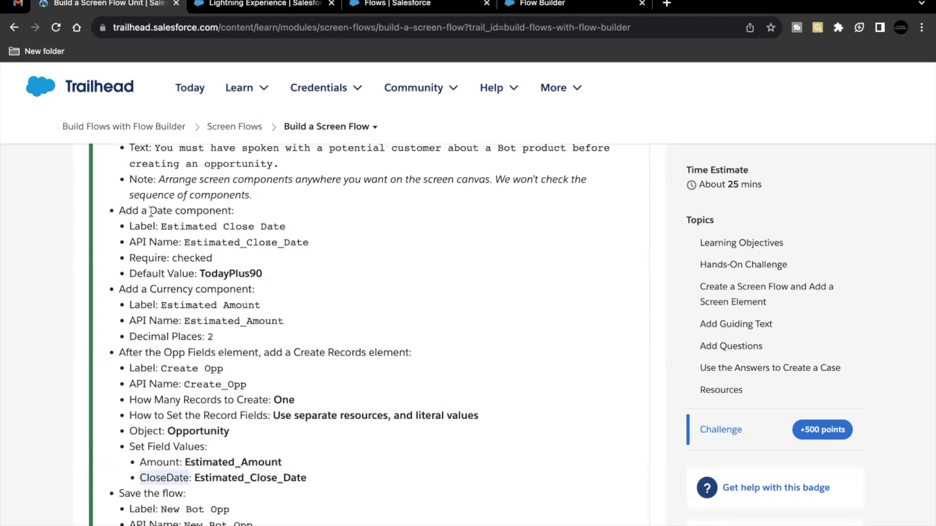
left_click_drag(161, 226, 287, 225)
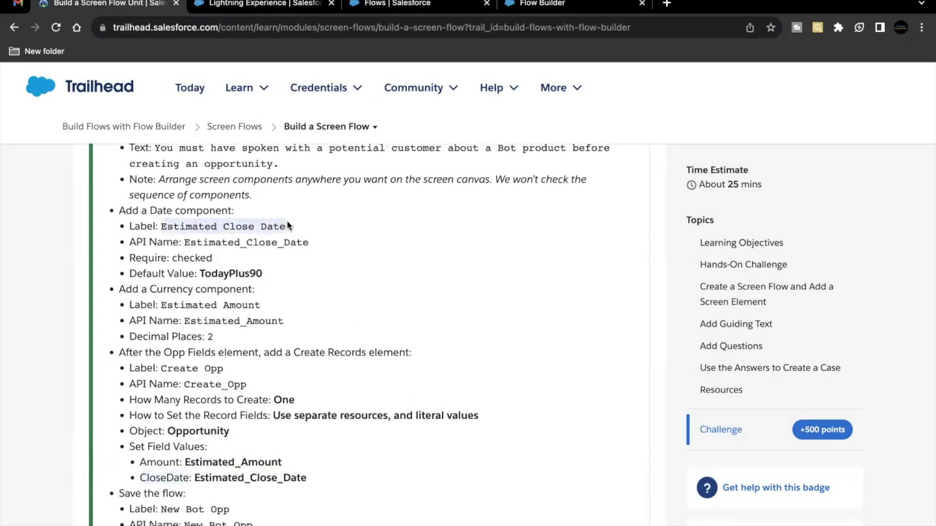
double_click(221, 274)
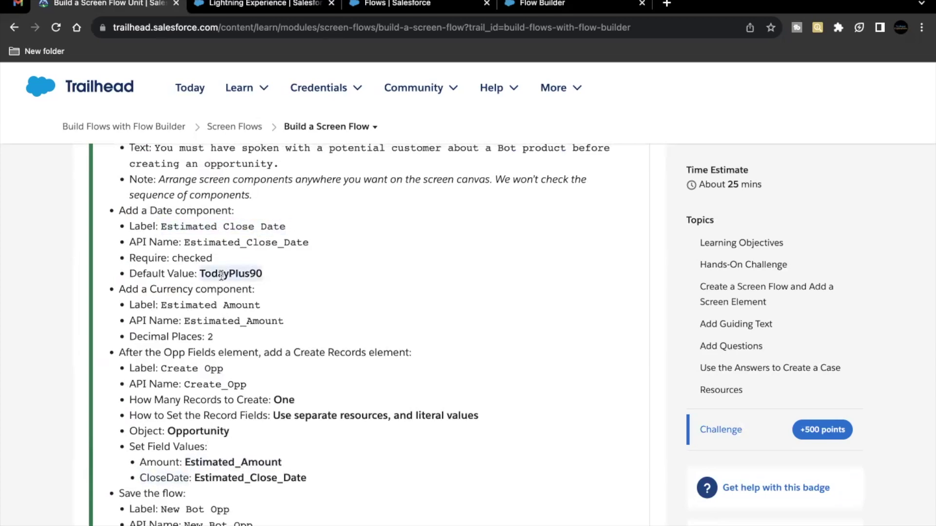
scroll(202, 441, "down", 1)
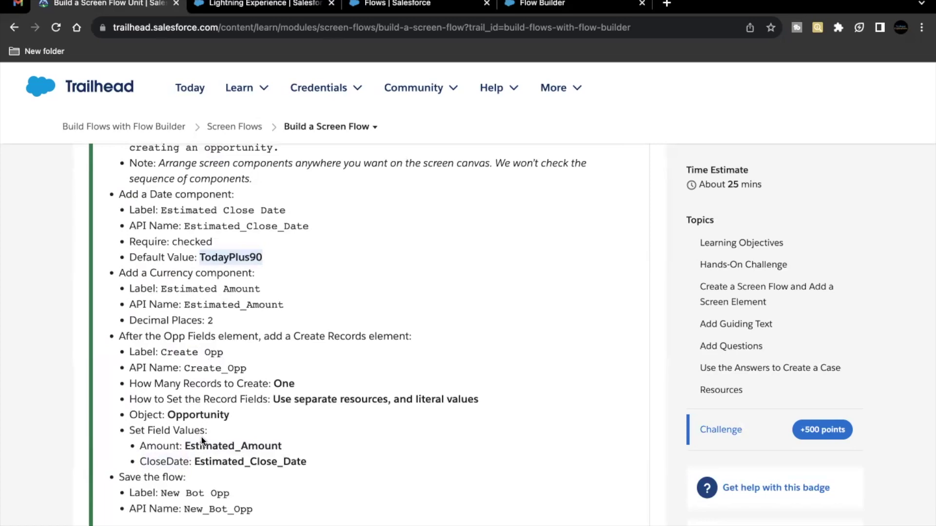
left_click_drag(140, 443, 297, 460)
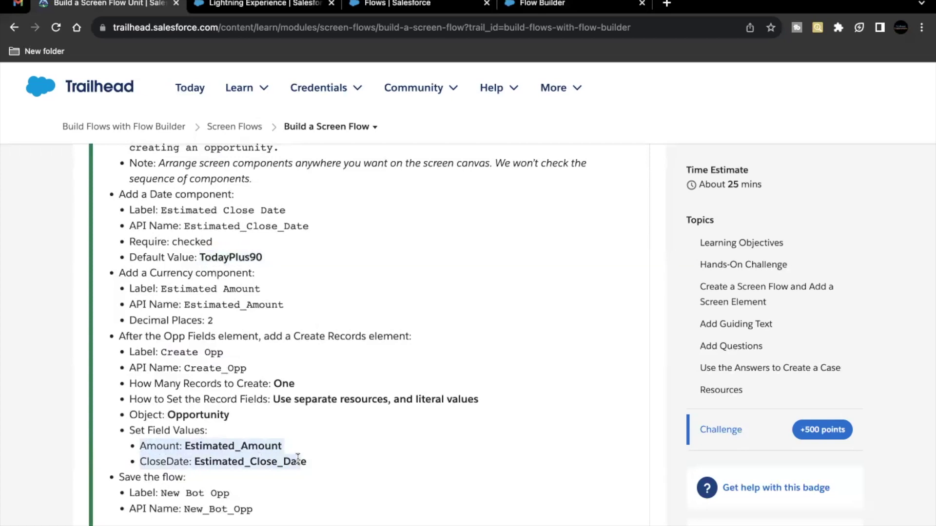
left_click(298, 460)
- Switch back to Flow Builder and map the opportunity's Amount field to the Estimated_Amount screen component
left_click(536, 4)
left_click(296, 428)
type("Amoun")
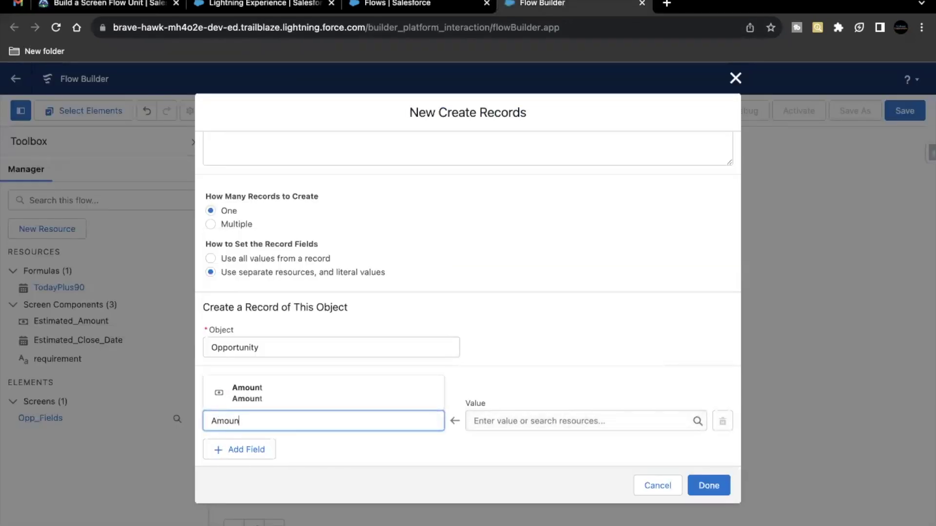
left_click(303, 403)
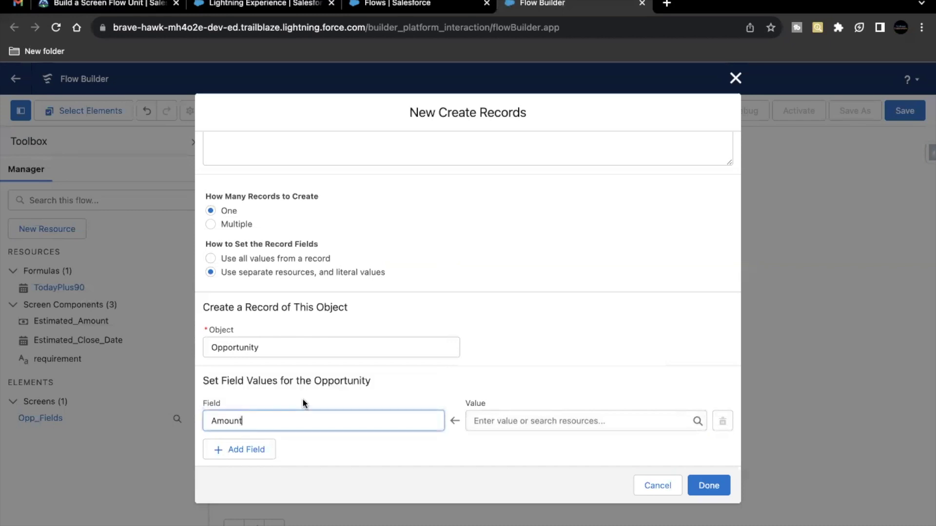
left_click(515, 421)
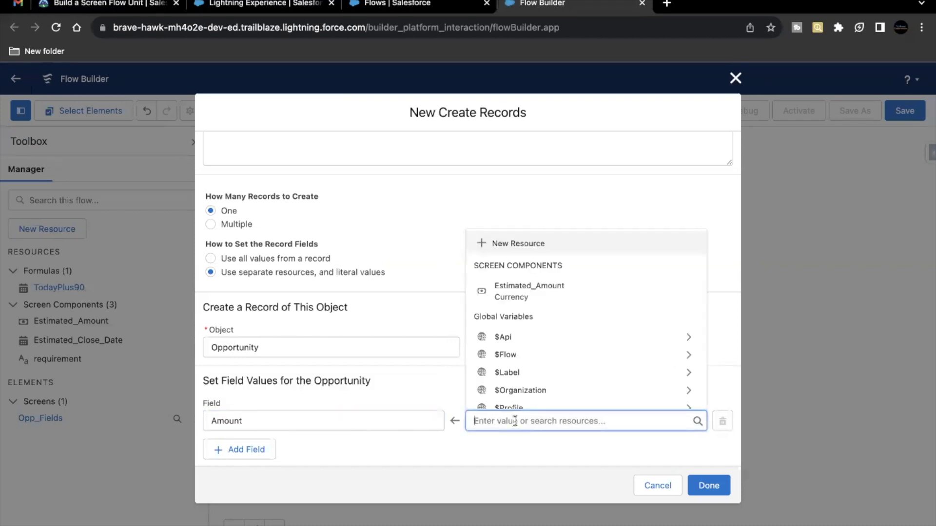
left_click(512, 292)
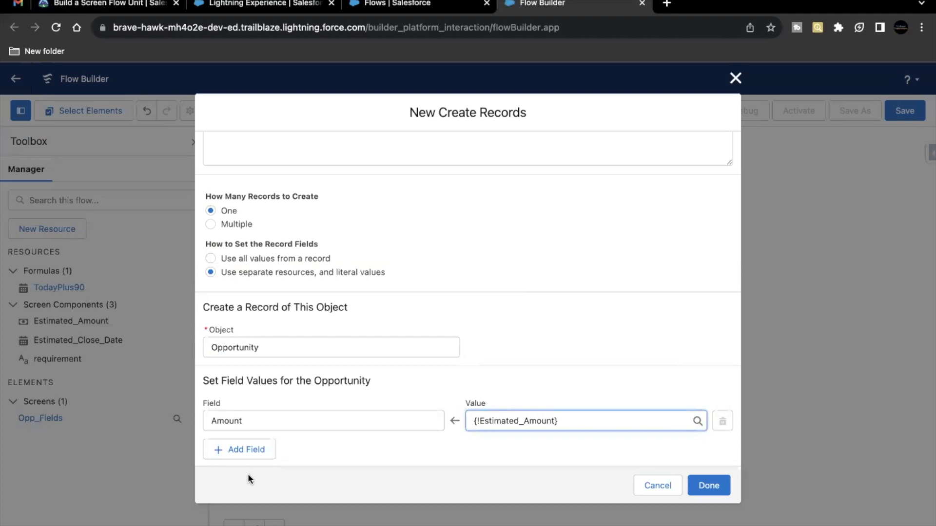
- Add a second field value mapping CloseDate to Estimated_Close_Date and finish the Create Opp element
left_click(244, 451)
left_click(242, 456)
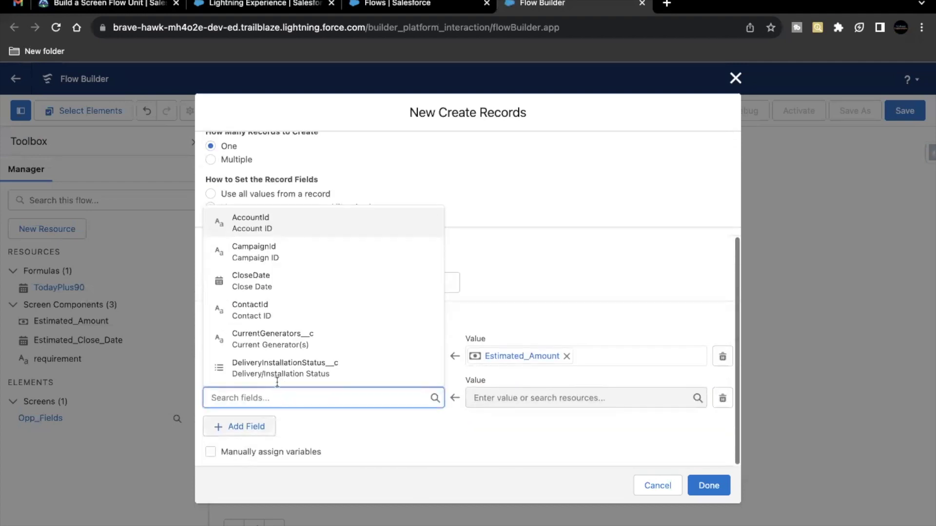
type("close")
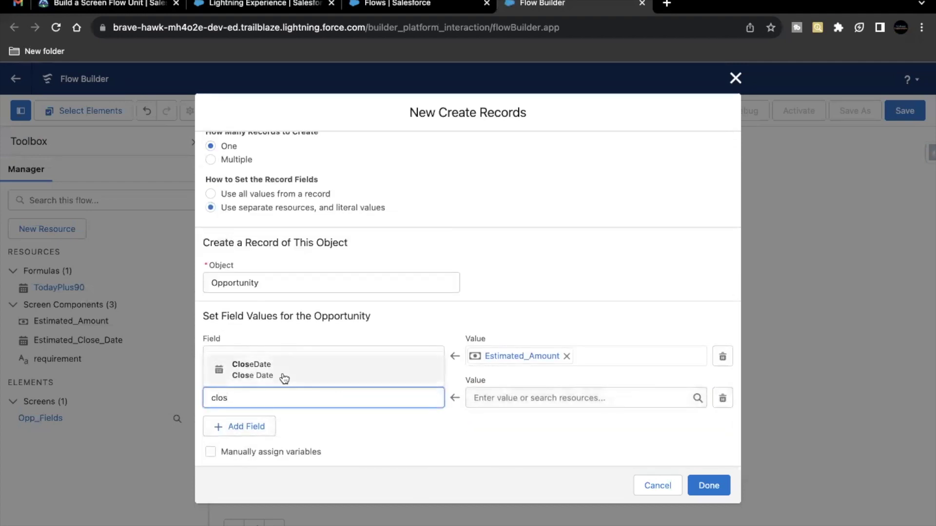
left_click(282, 374)
left_click(554, 395)
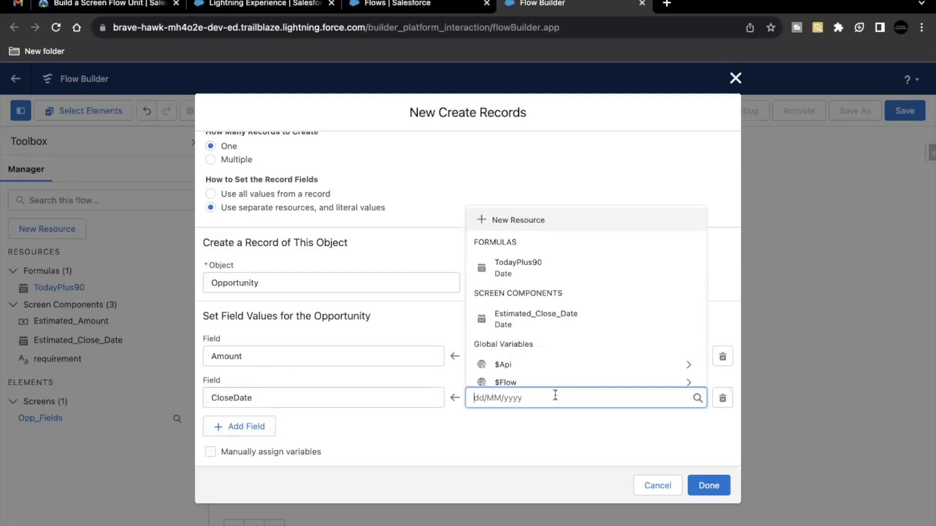
left_click(540, 317)
left_click(482, 439)
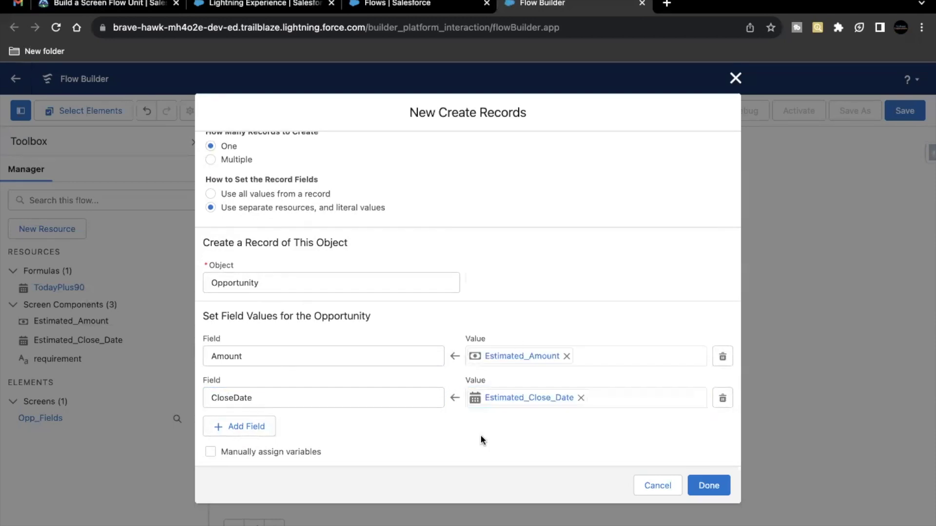
left_click(727, 484)
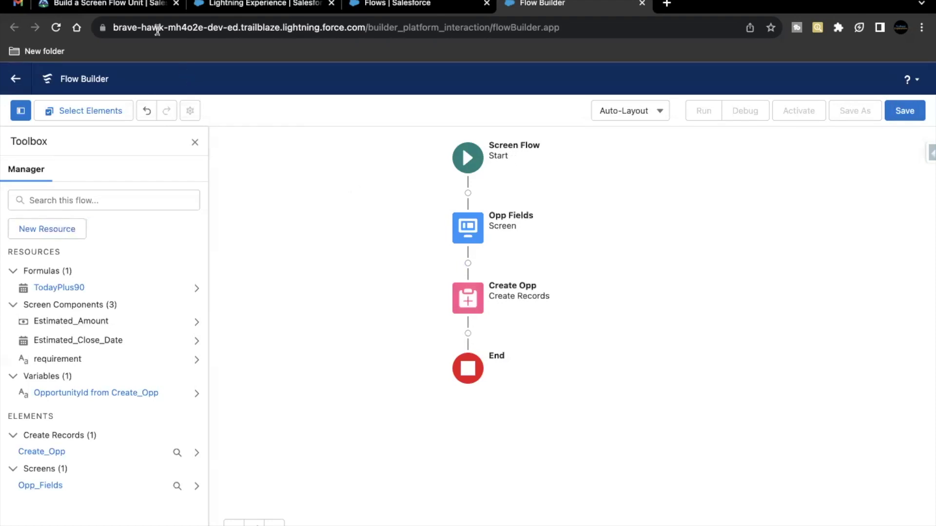
- Copy the flow label from the Trailhead challenge and save the flow in Flow Builder with the label New Bot Opp
left_click(141, 7)
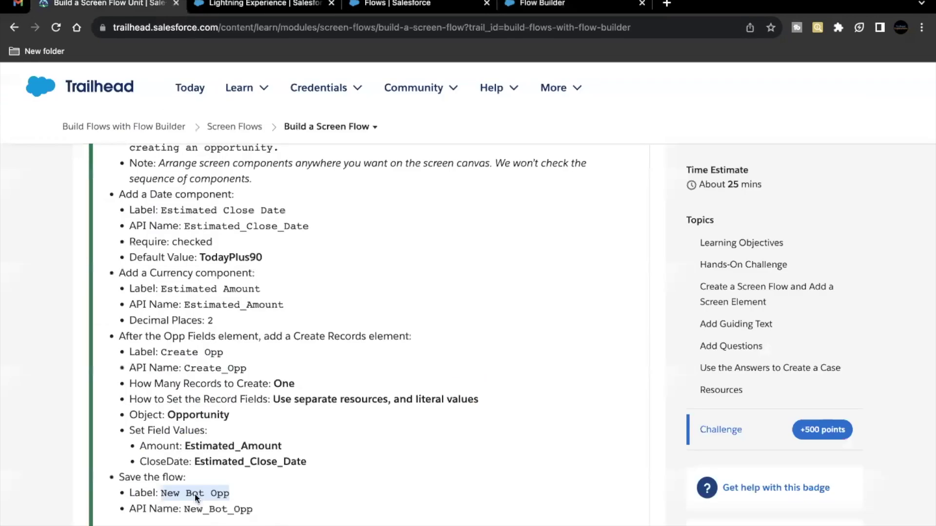
left_click(559, 6)
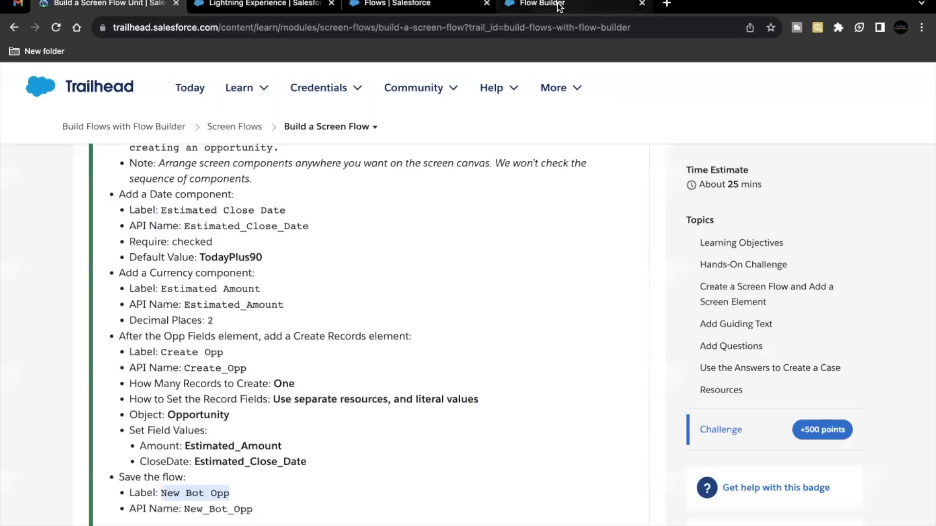
left_click(904, 111)
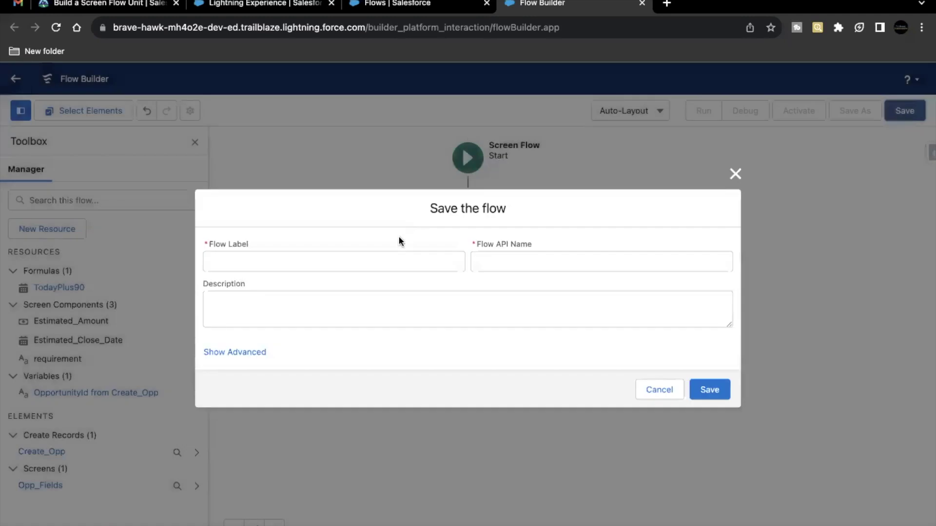
left_click(391, 254)
type("New Bot Opp")
left_click(420, 297)
left_click(722, 393)
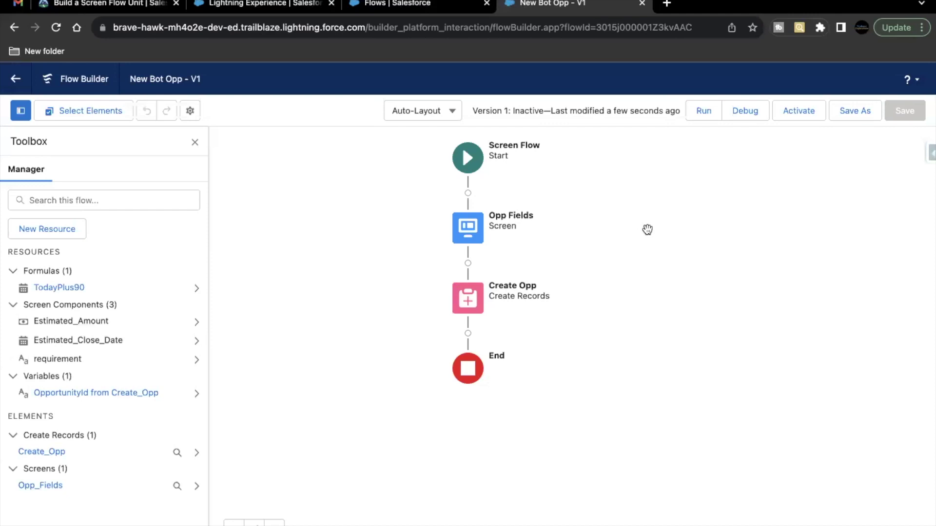
- Debug the saved flow with the default debug options, entering 334.99 as the Estimated Amount and submitting the screen
left_click(753, 116)
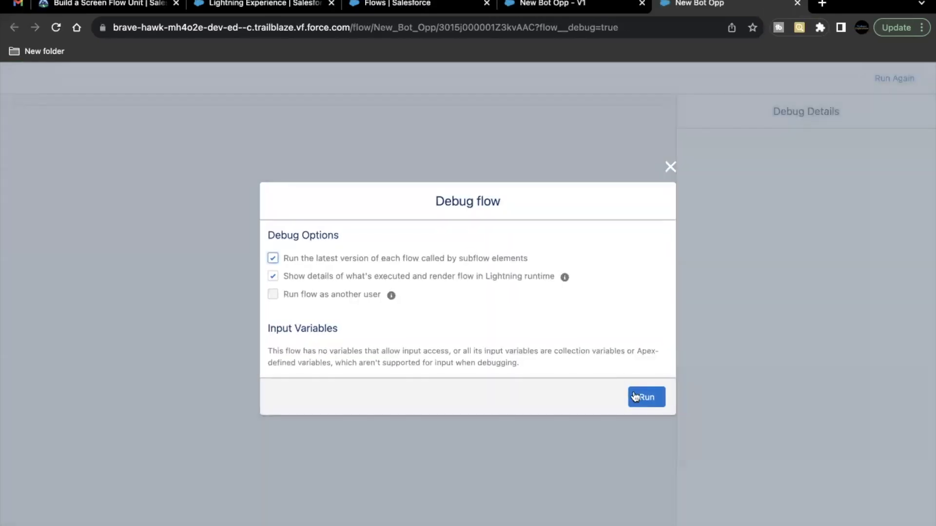
left_click(643, 400)
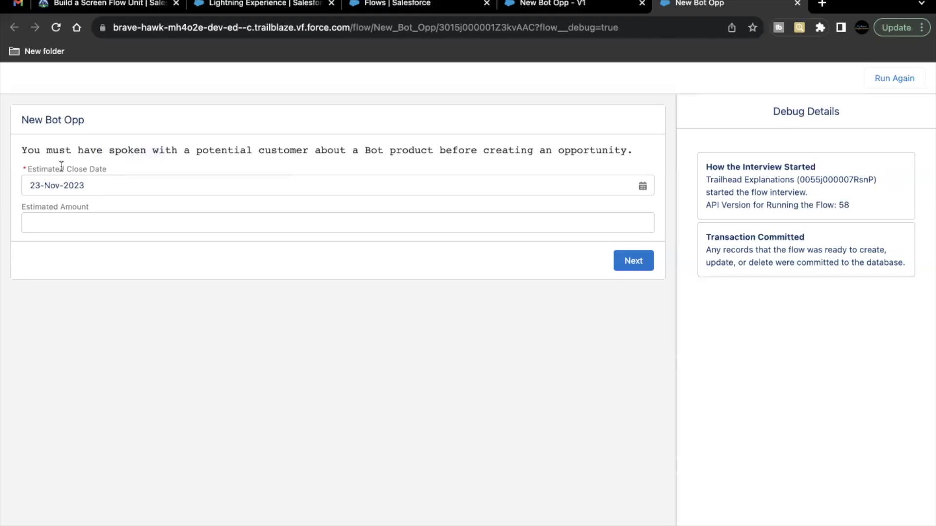
left_click(80, 222)
type("334.99")
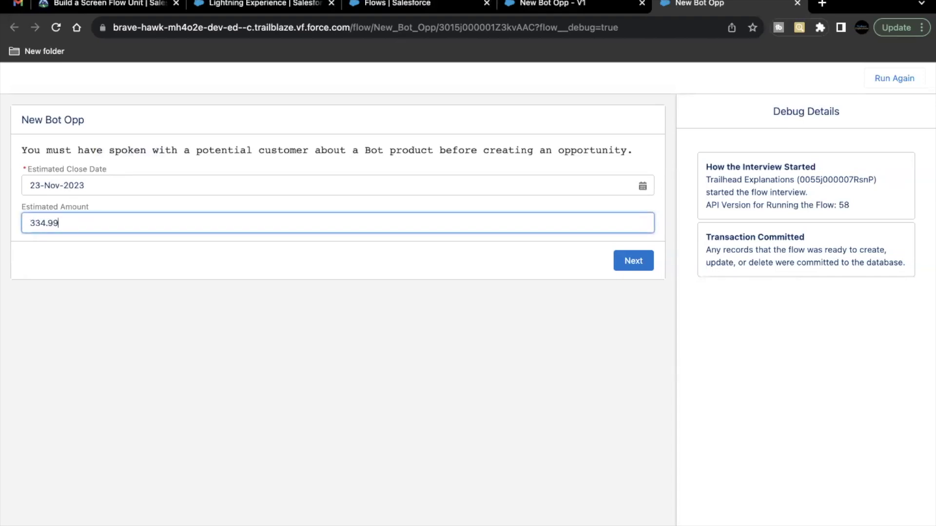
type("12")
left_click(78, 247)
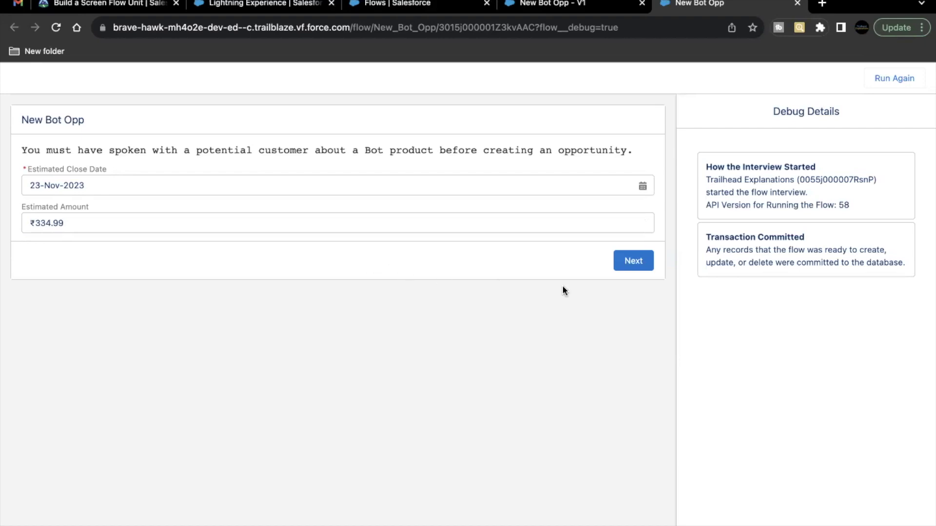
left_click(633, 261)
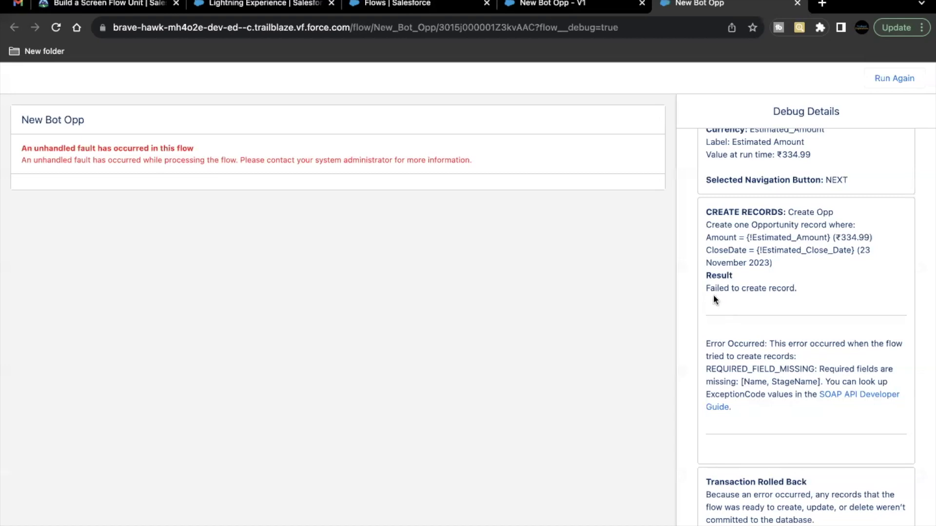
- Examine the Create Opp result and the error explanation in the flow's debug details
left_click_drag(704, 288, 794, 282)
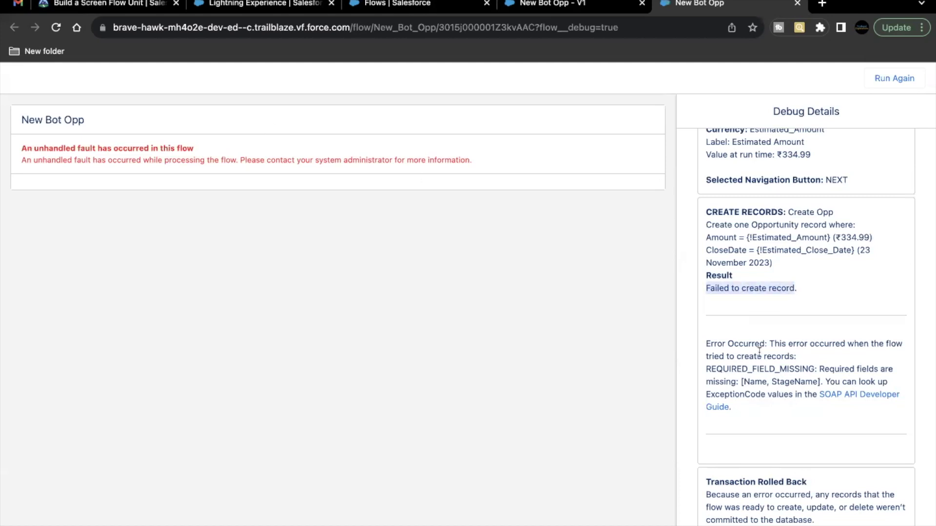
left_click_drag(704, 345, 772, 395)
left_click(773, 395)
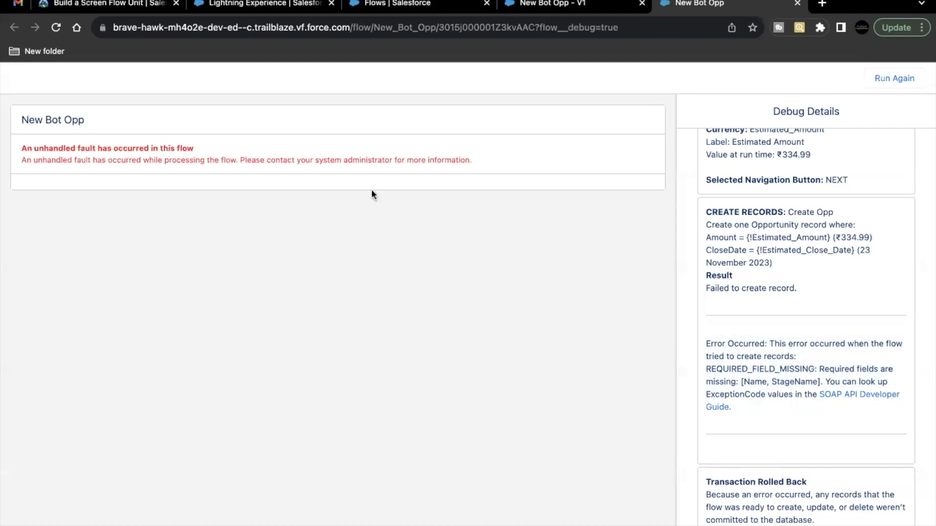
- Switch to the Trailhead challenge page and view the list of units in the Screen Flows module
left_click(137, 7)
mouse_move(278, 135)
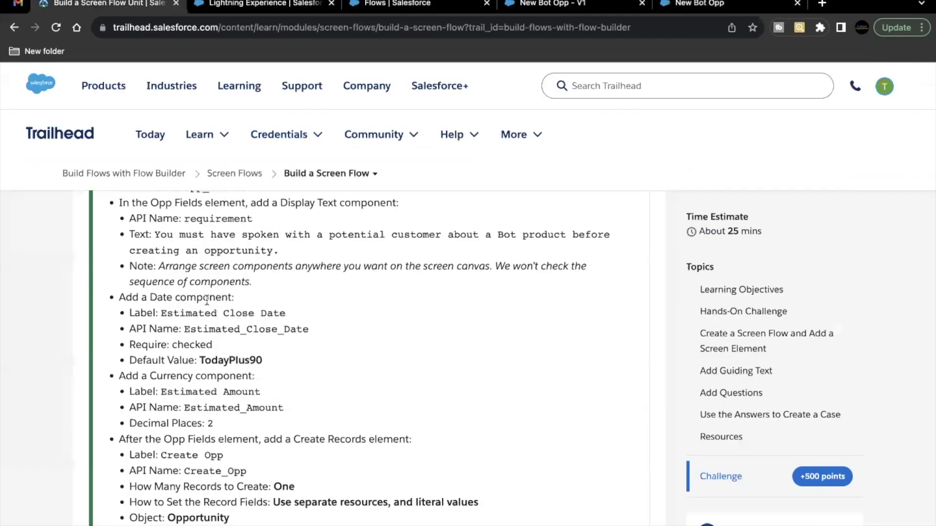
scroll(207, 300, "up", 1)
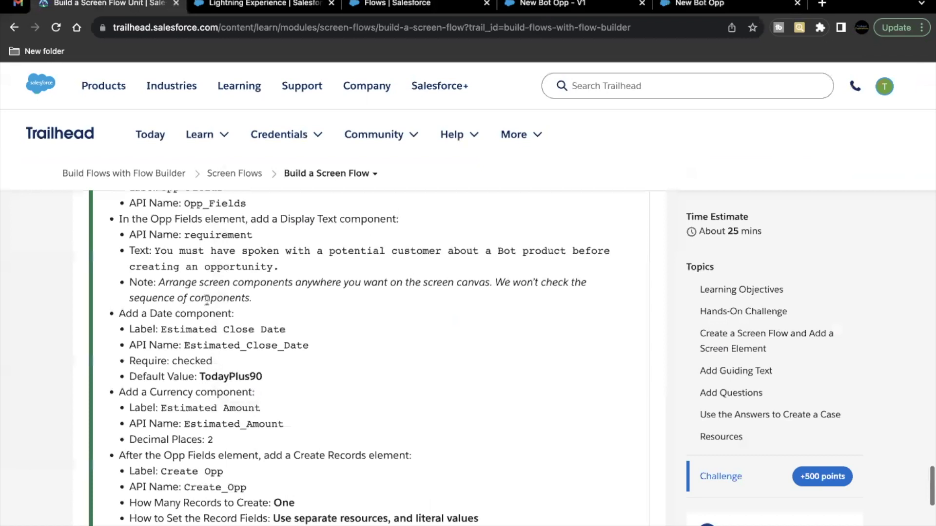
left_click(357, 175)
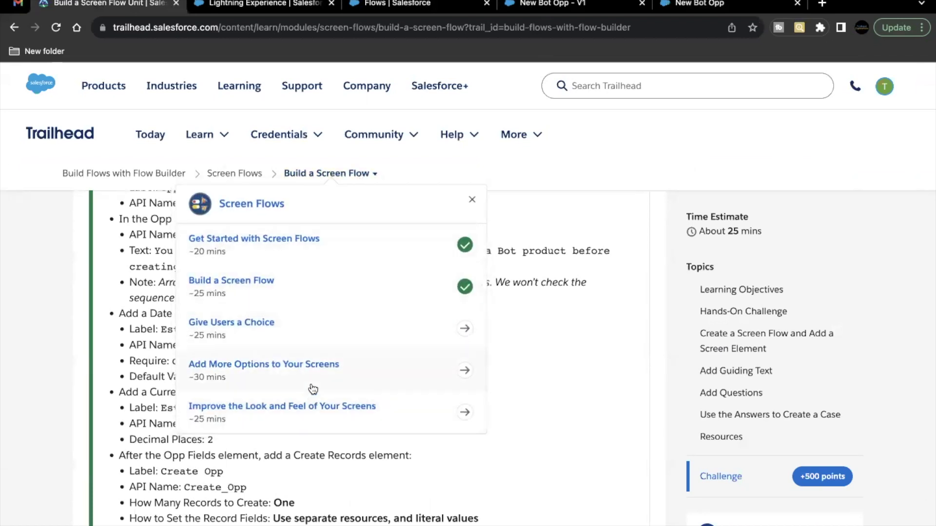
left_click(134, 365)
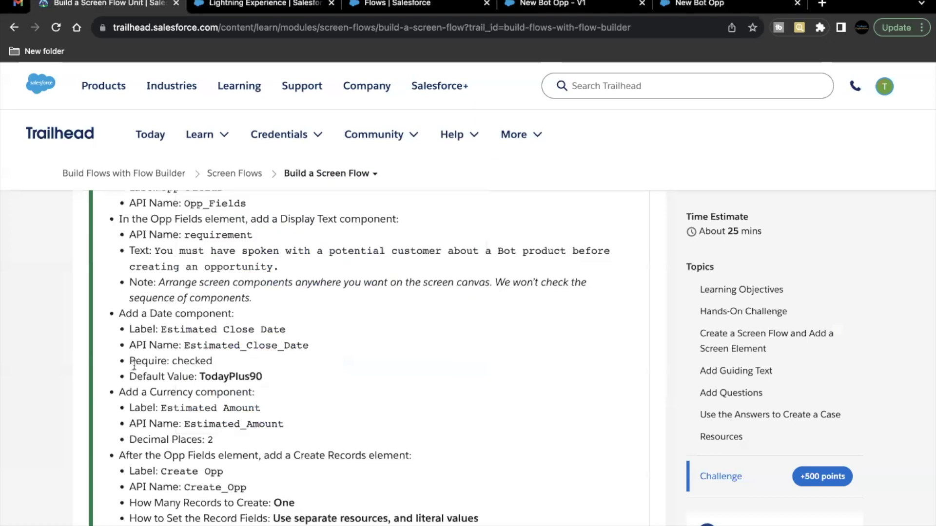
- Reread the Build a Screen Flow challenge introduction, especially the sentence about having a working flow at the end of the badge
scroll(134, 365, "up", 3)
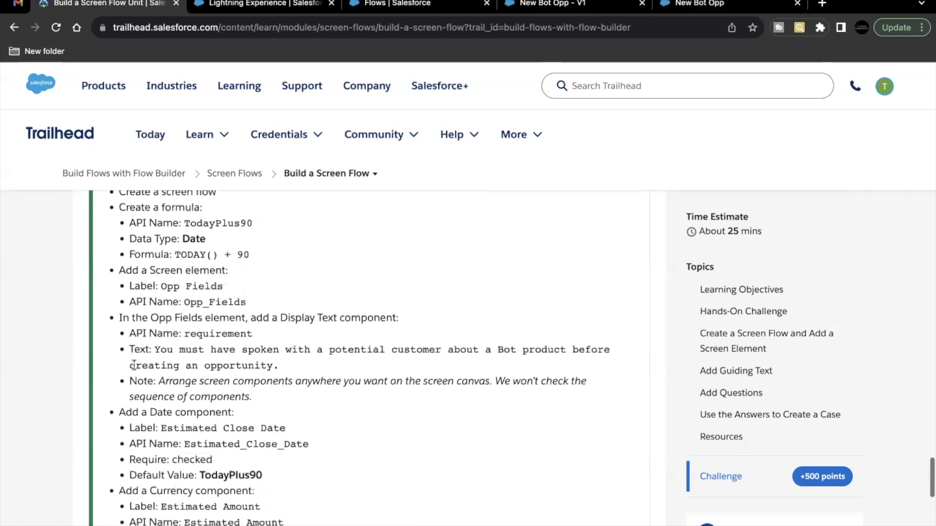
scroll(134, 366, "up", 2)
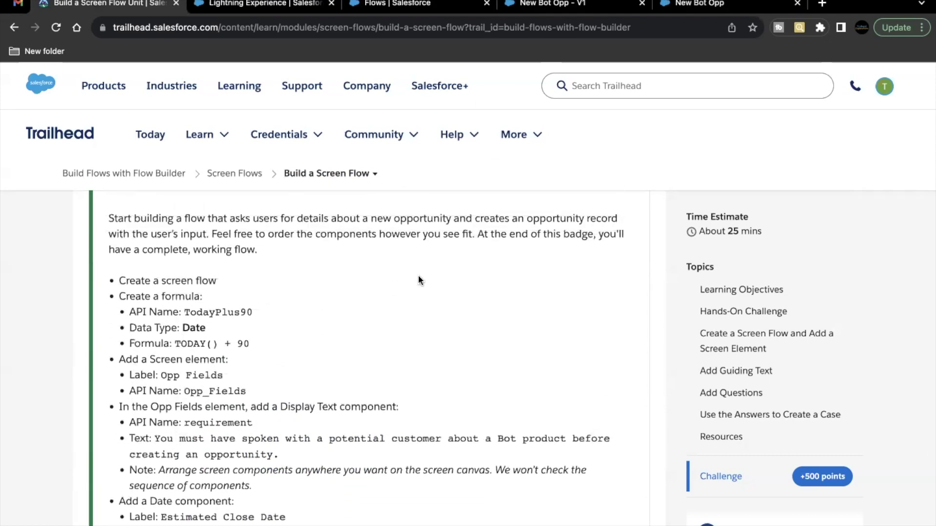
left_click_drag(473, 239, 600, 242)
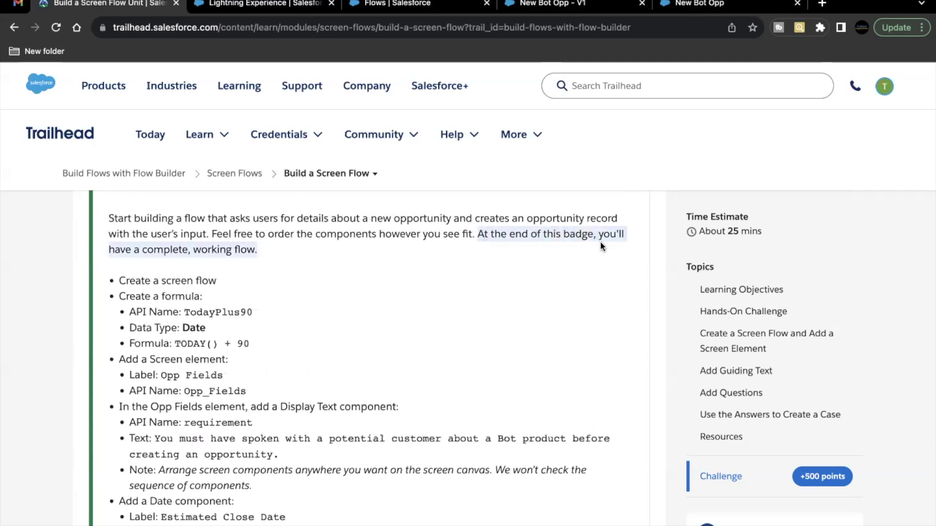
scroll(456, 370, "down", 3)
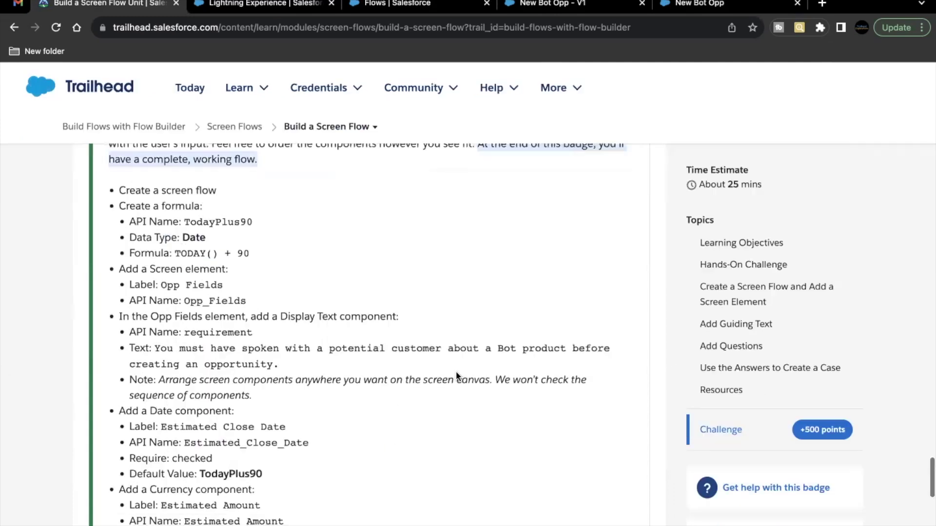
scroll(455, 371, "up", 2)
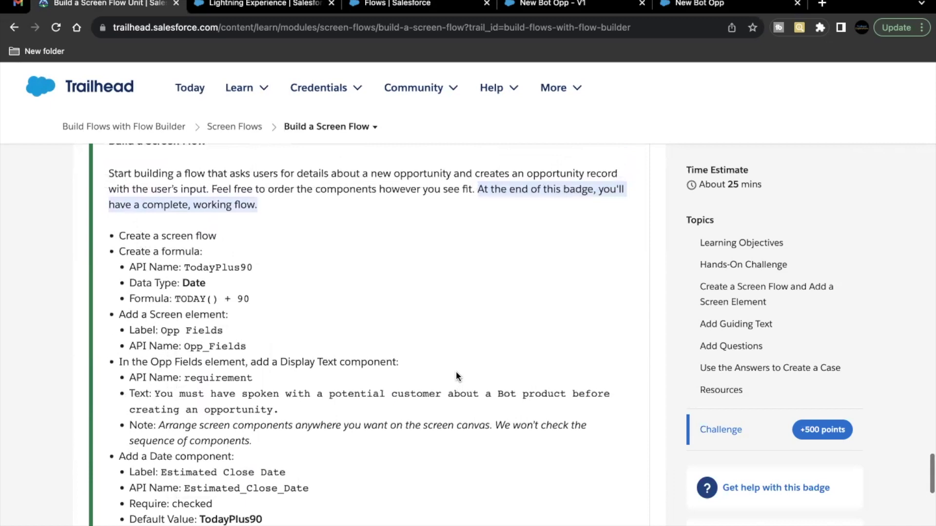
scroll(407, 330, "up", 1)
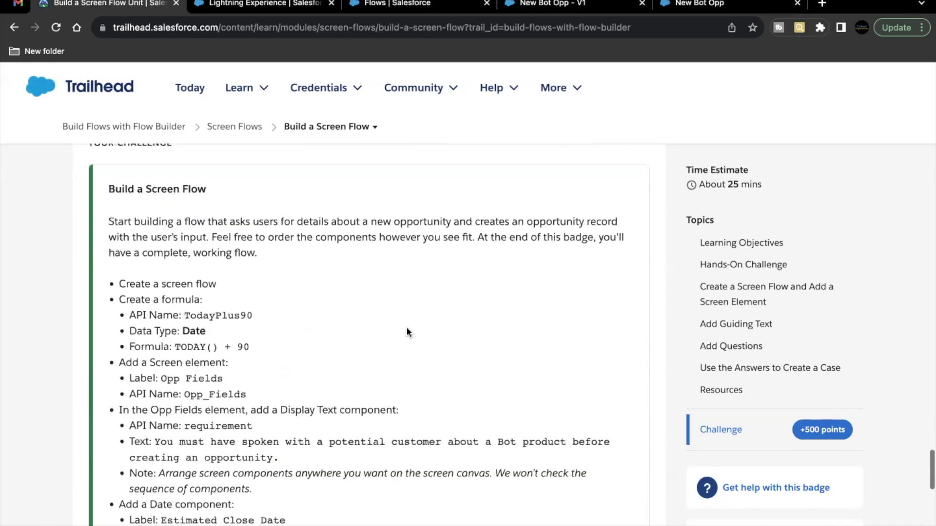
- Submit the Build a Screen Flow challenge for checking to earn 500 points
scroll(407, 329, "down", 5)
scroll(407, 332, "down", 4)
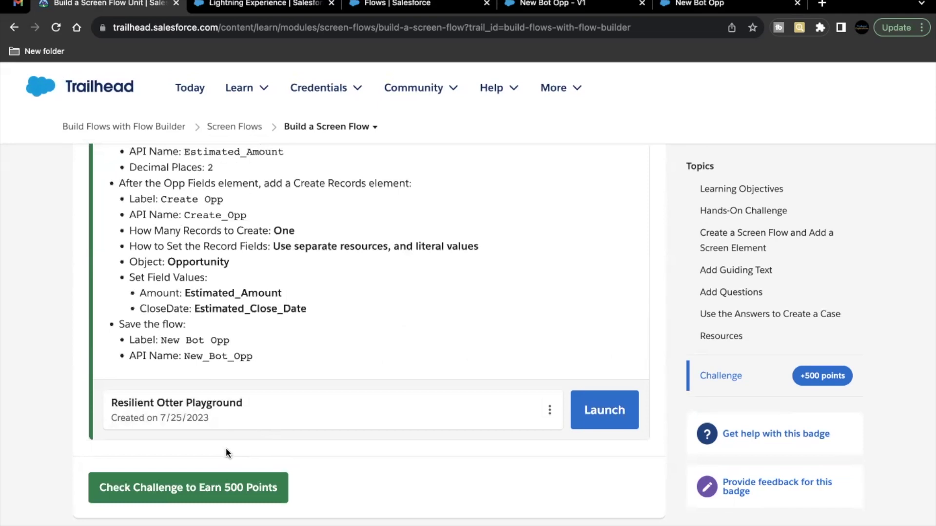
left_click(226, 487)
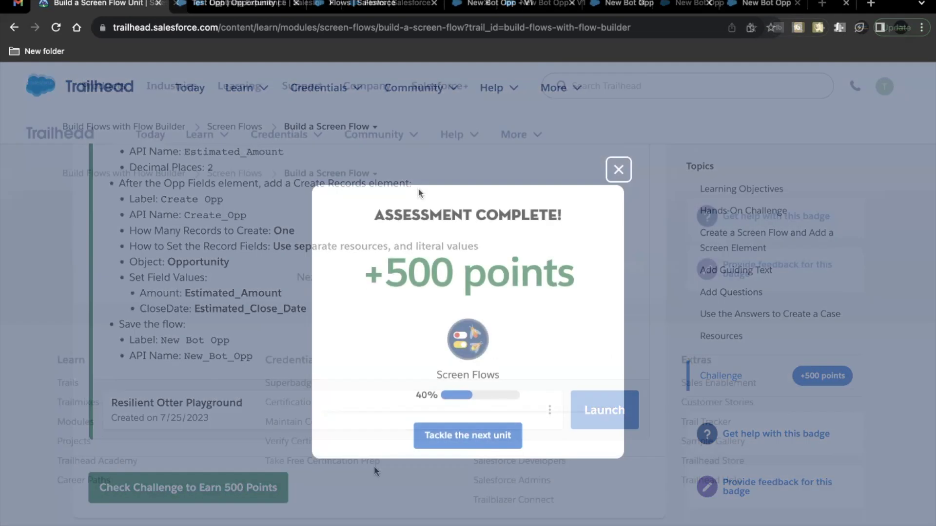